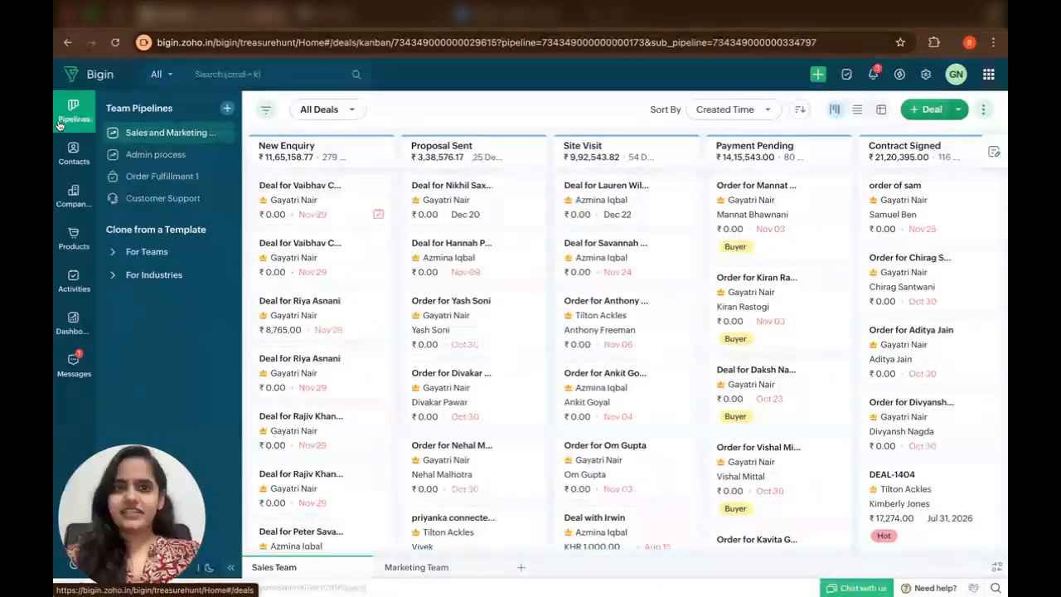
Open the Automation settings, view the stage automation rules, and return to the workflows list.
left_click(926, 74)
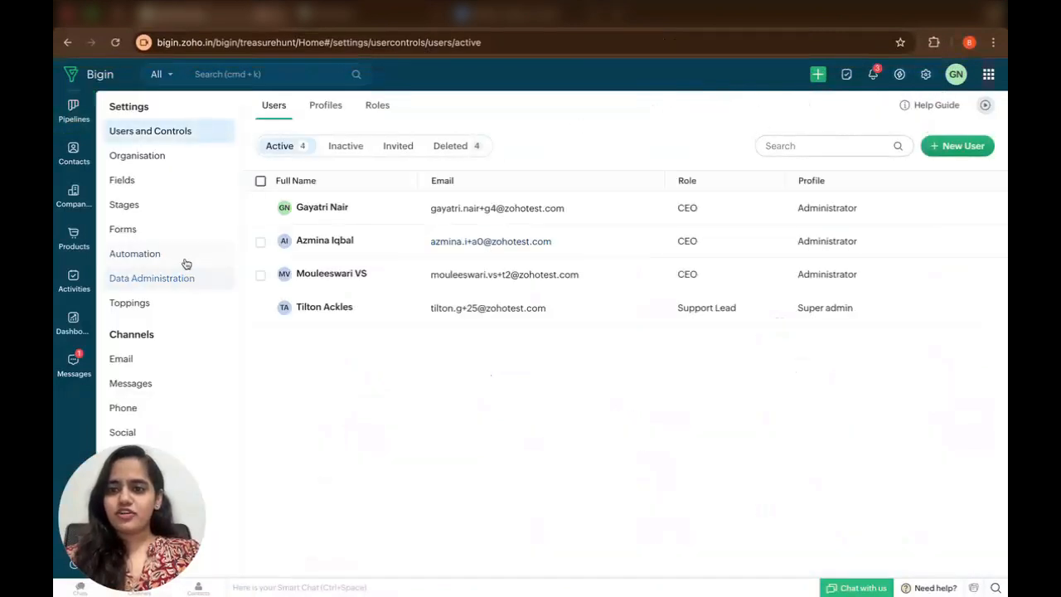
left_click(185, 262)
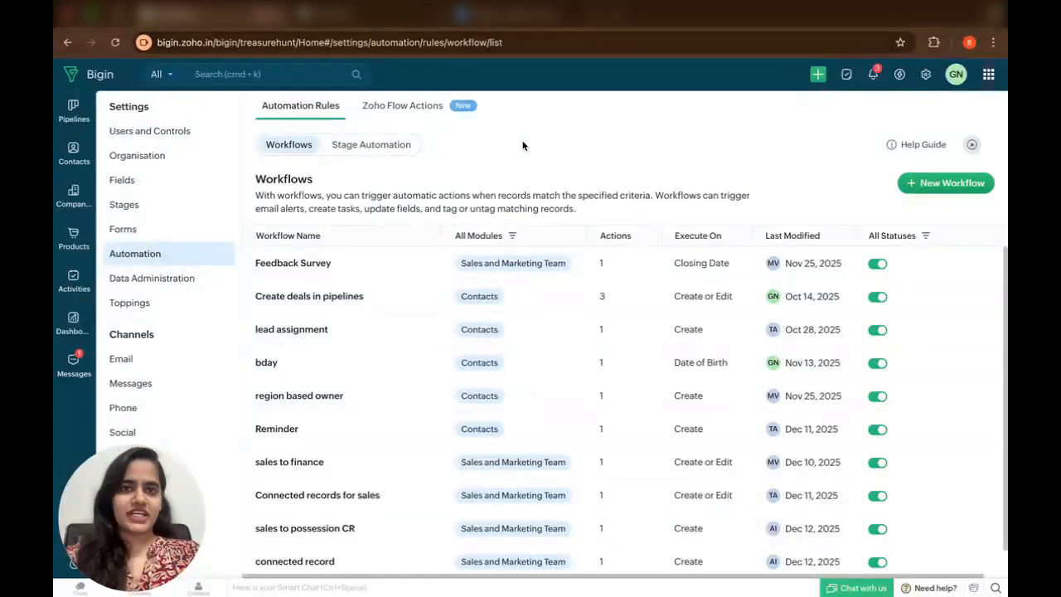
left_click(406, 145)
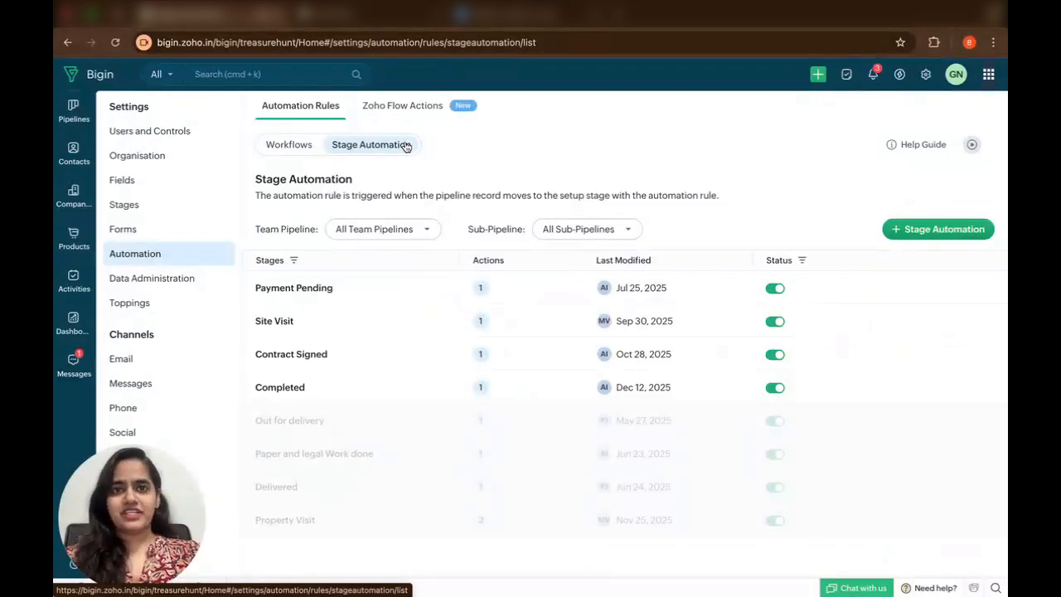
left_click(298, 144)
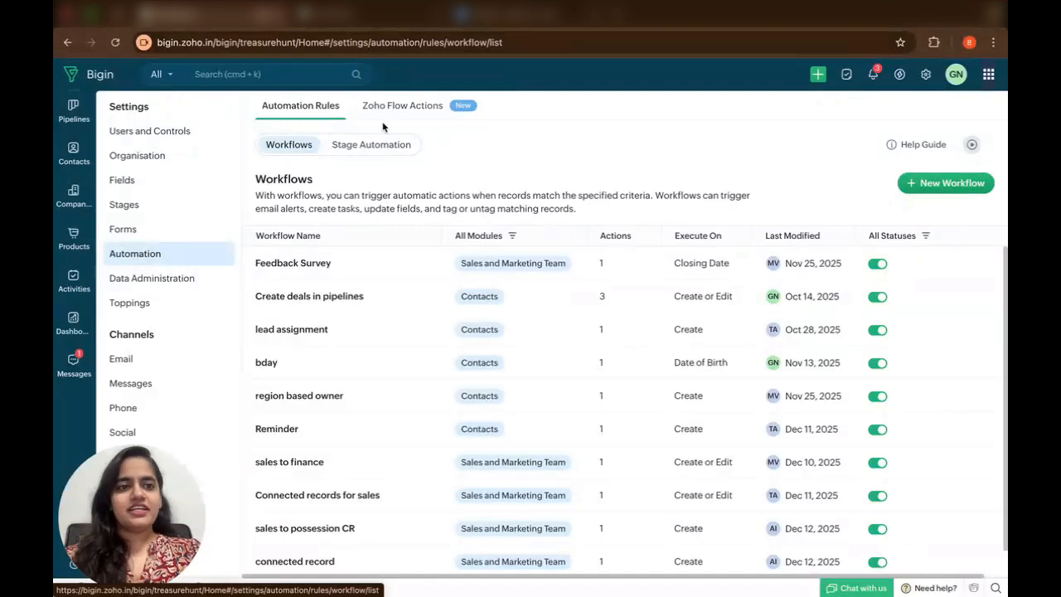
Create a new workflow named "test" for the Contacts module, triggered when a contact is created.
left_click(946, 184)
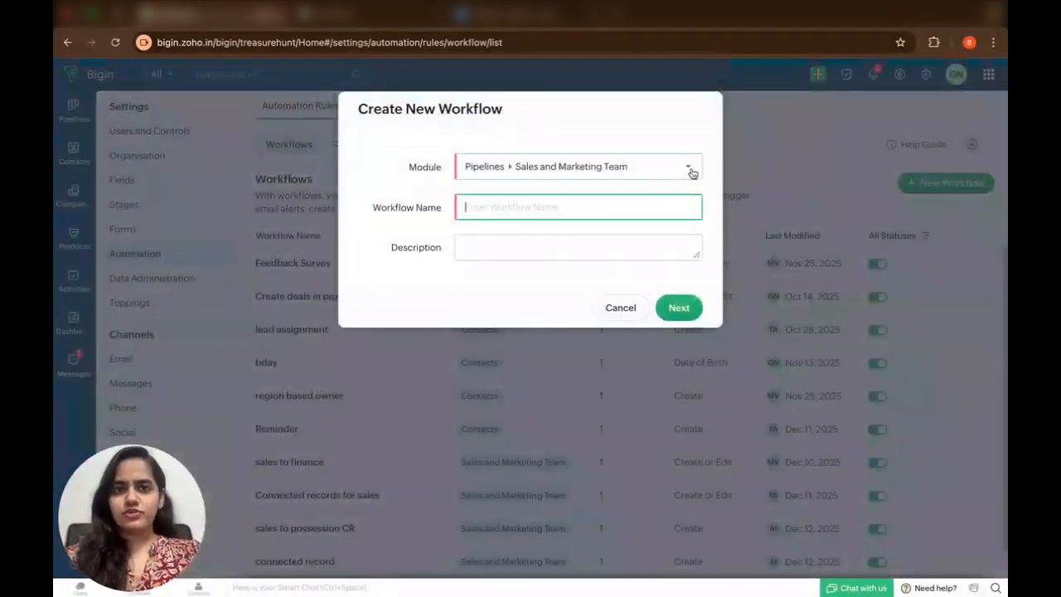
left_click(693, 171)
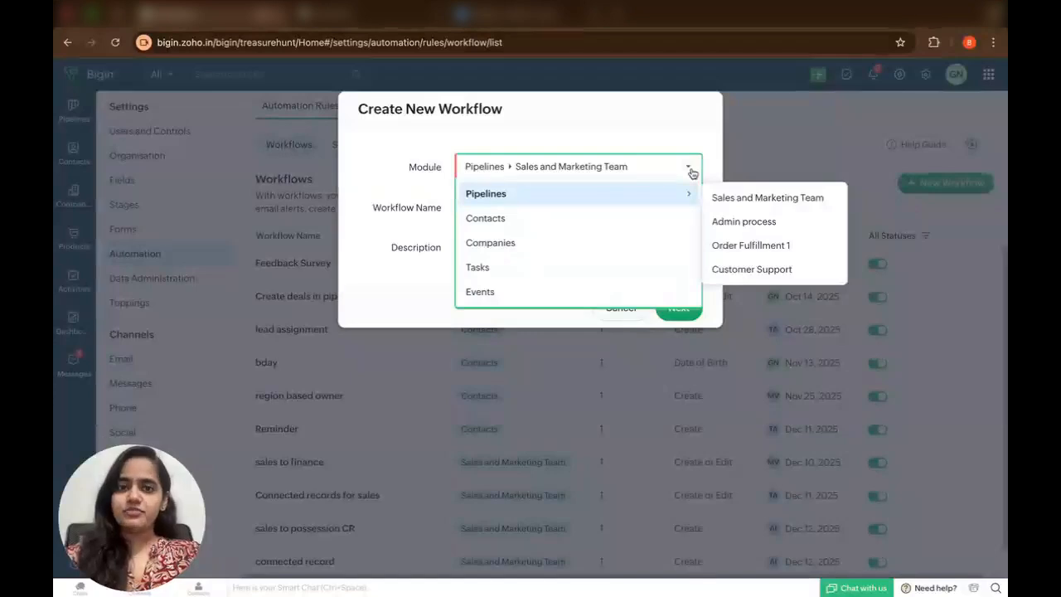
left_click(527, 219)
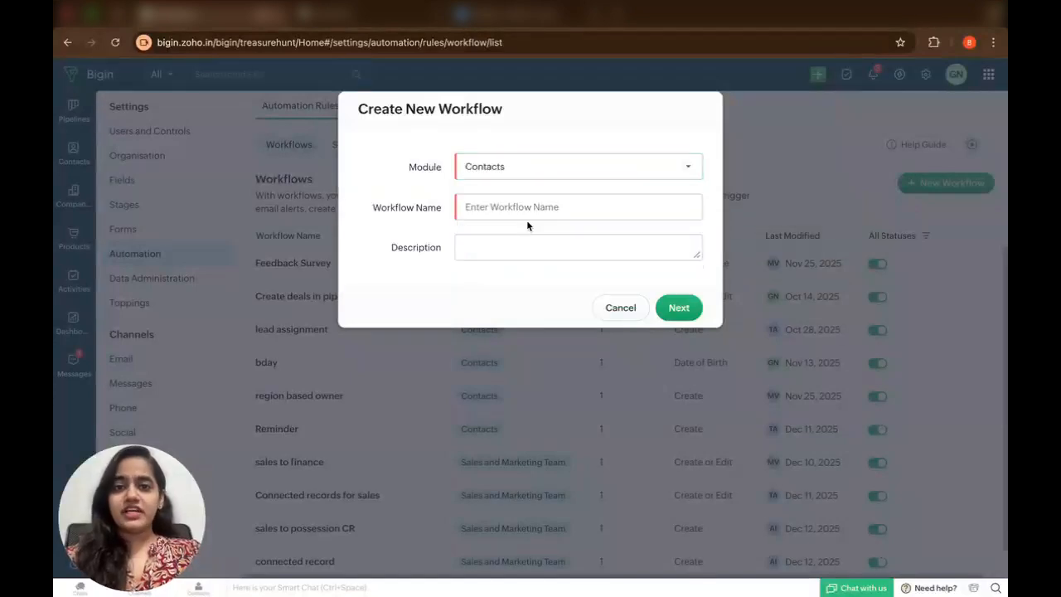
left_click(516, 206)
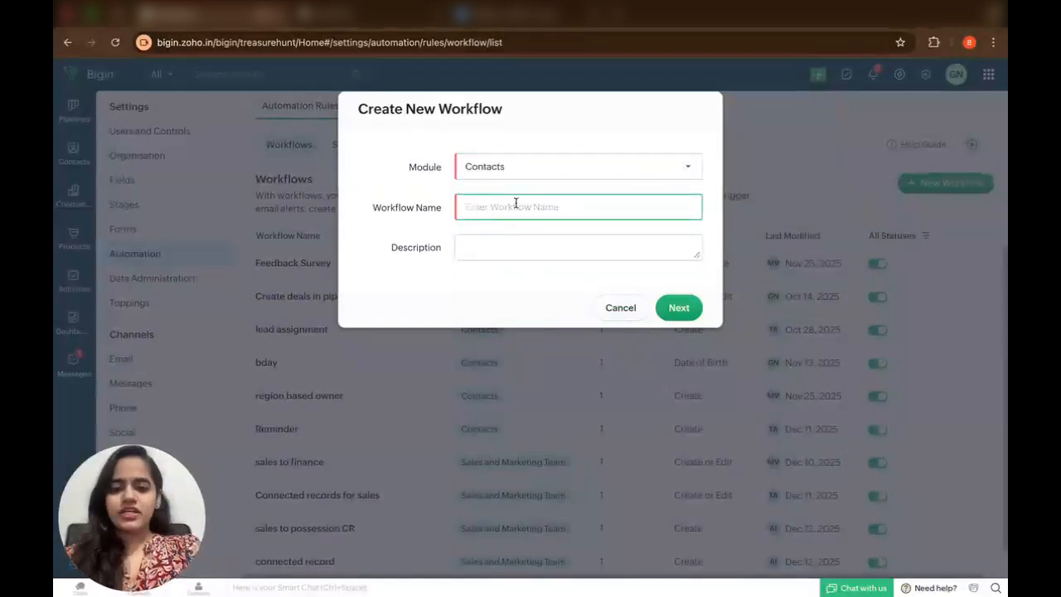
type("test")
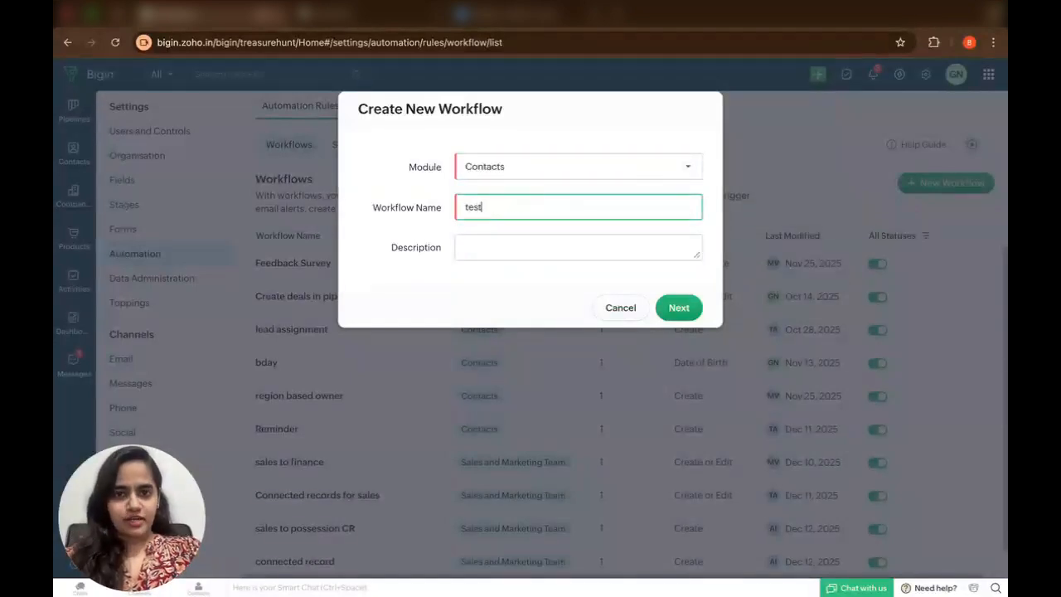
left_click(678, 308)
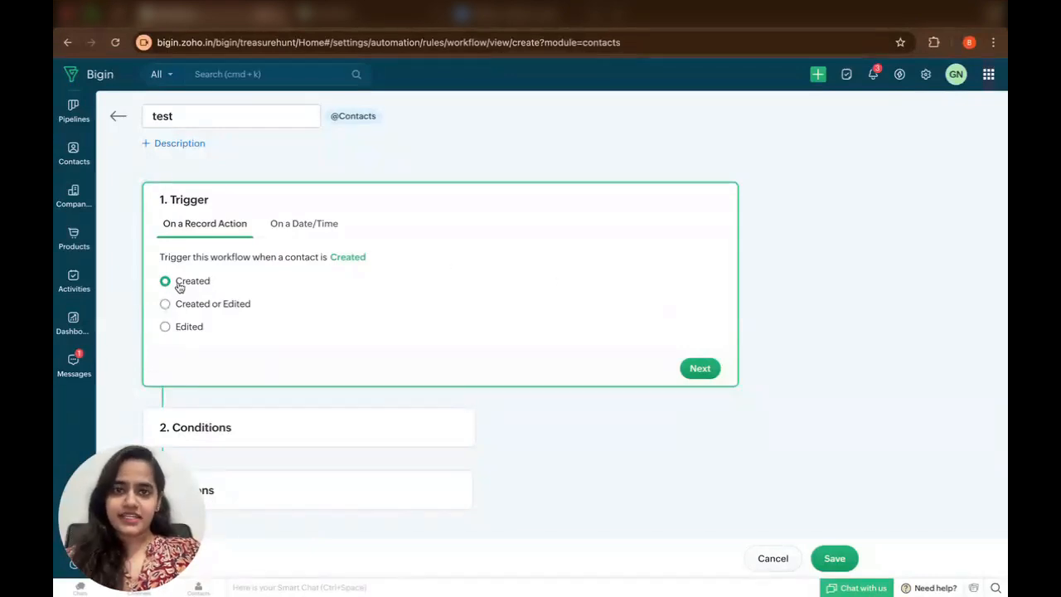
left_click(701, 369)
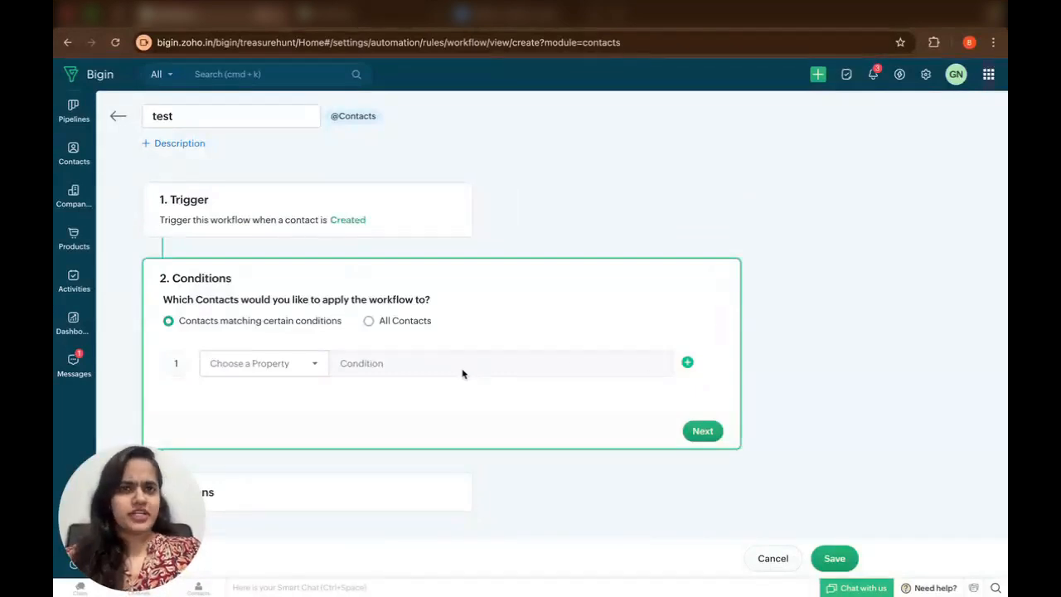
Try limiting the workflow to contacts that match a Mailing City "Is" condition.
left_click(414, 324)
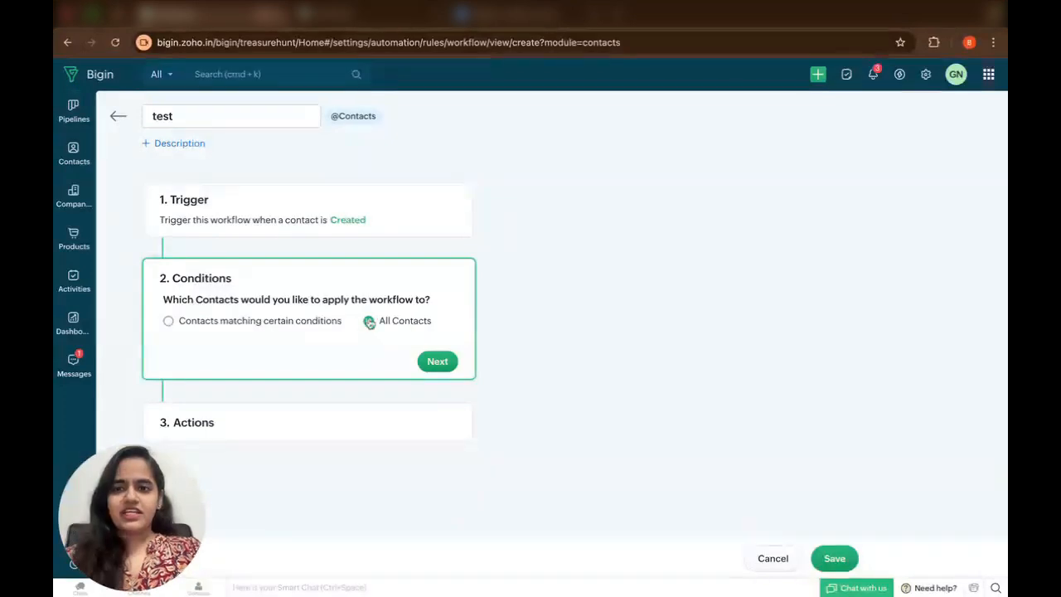
left_click(329, 322)
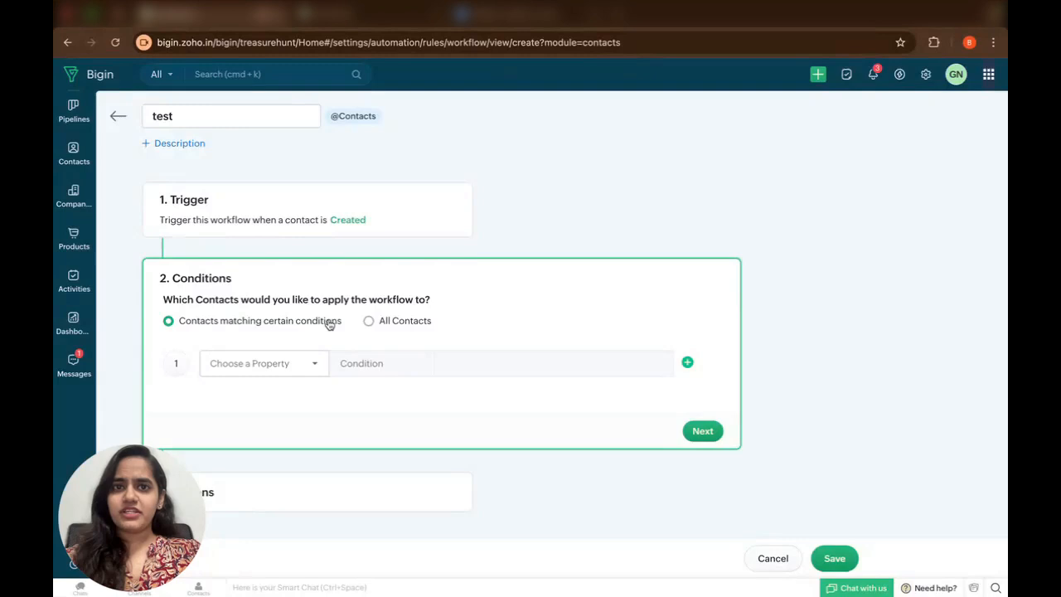
left_click(304, 371)
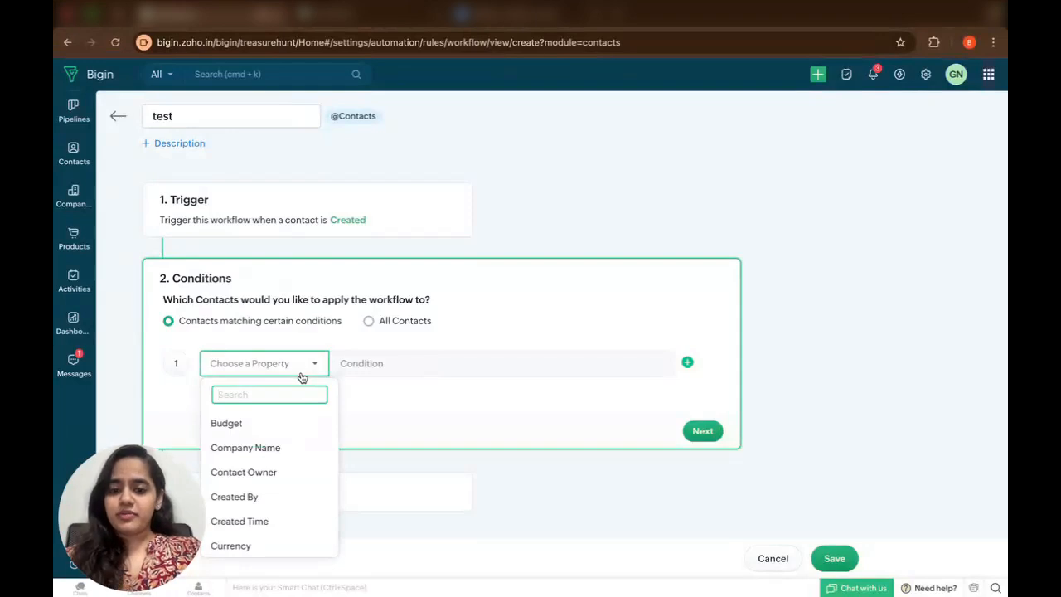
type("maili")
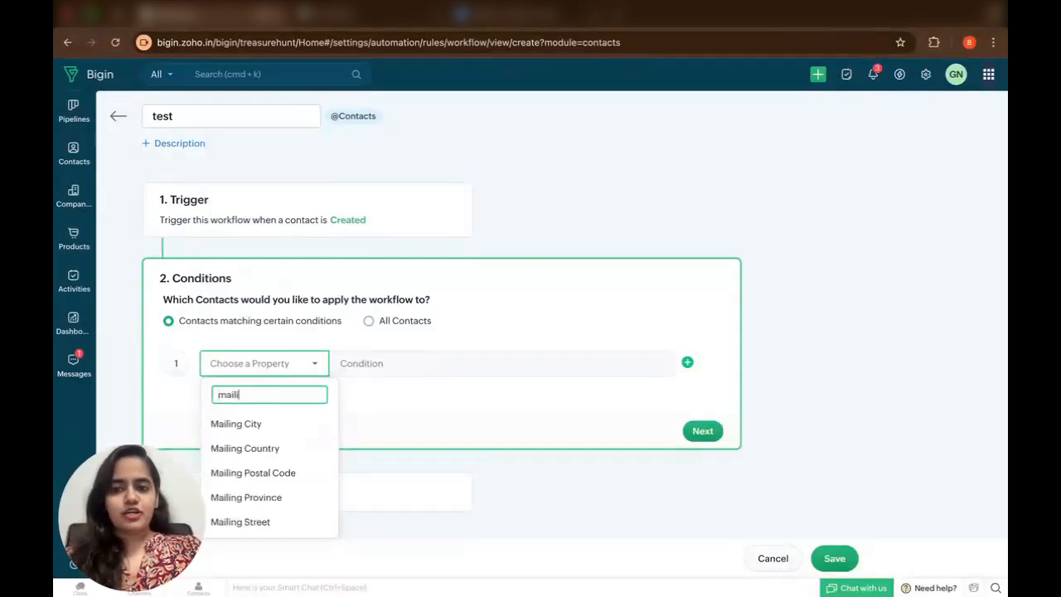
left_click(287, 429)
left_click(457, 368)
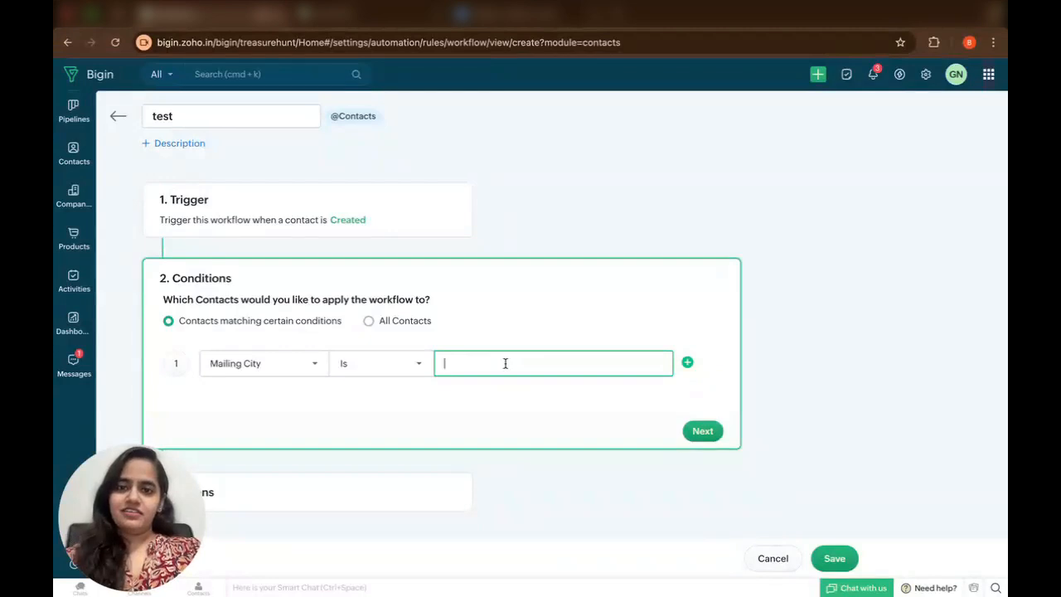
Apply the workflow to all contacts and proceed to its actions.
left_click(407, 329)
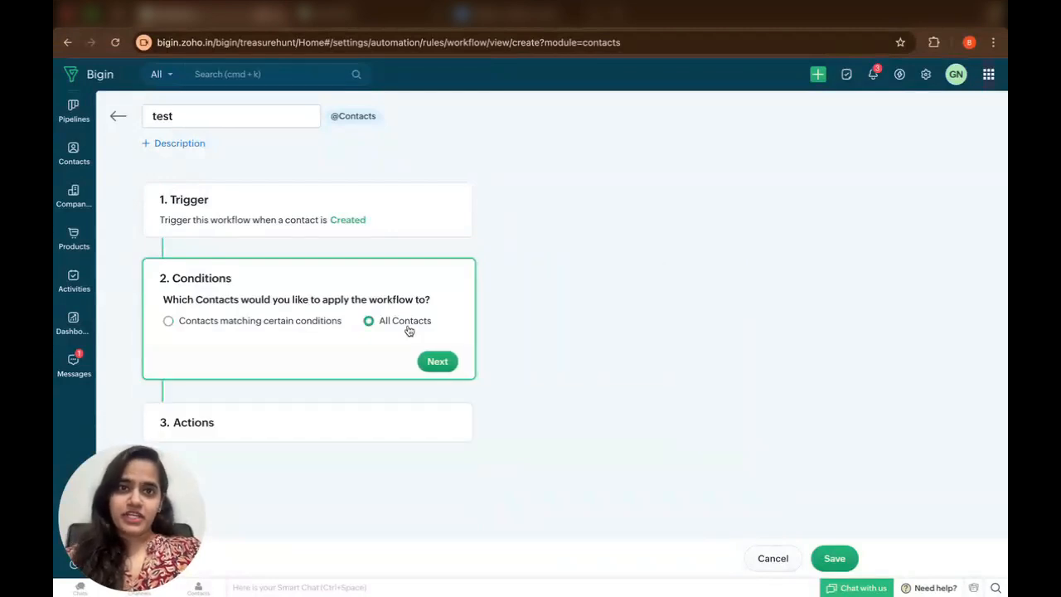
left_click(437, 361)
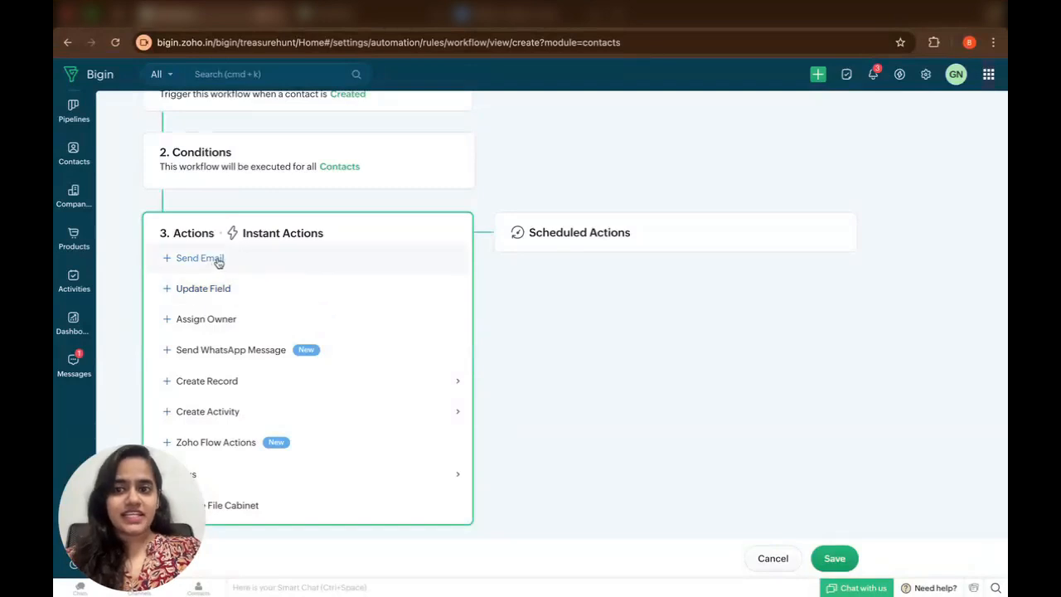
Examine the available instant actions, including the options under Create Record, Create Activity and Tags.
scroll(270, 270, "down", 1)
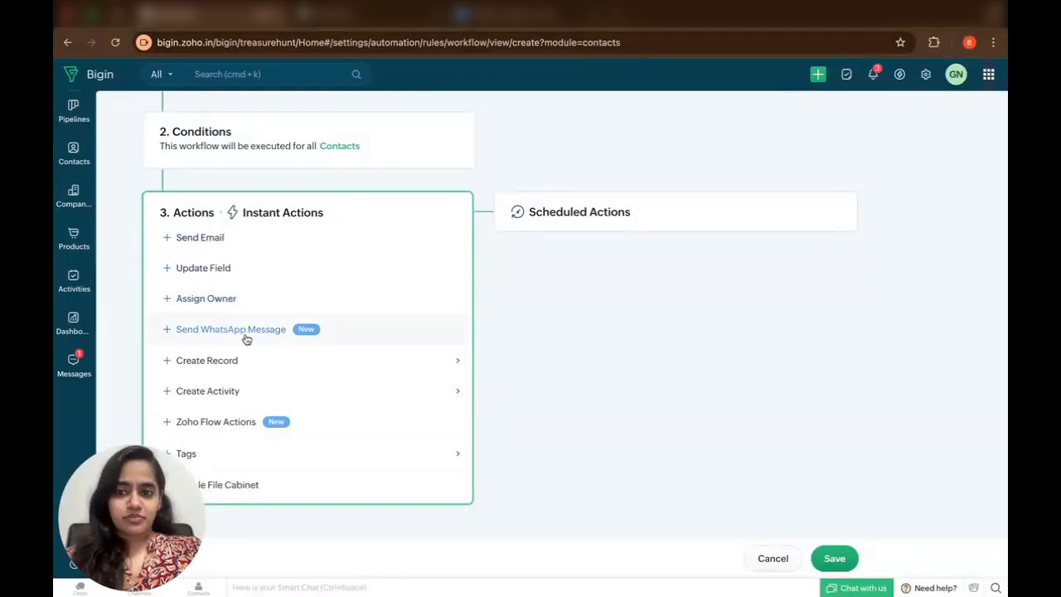
mouse_move(204, 369)
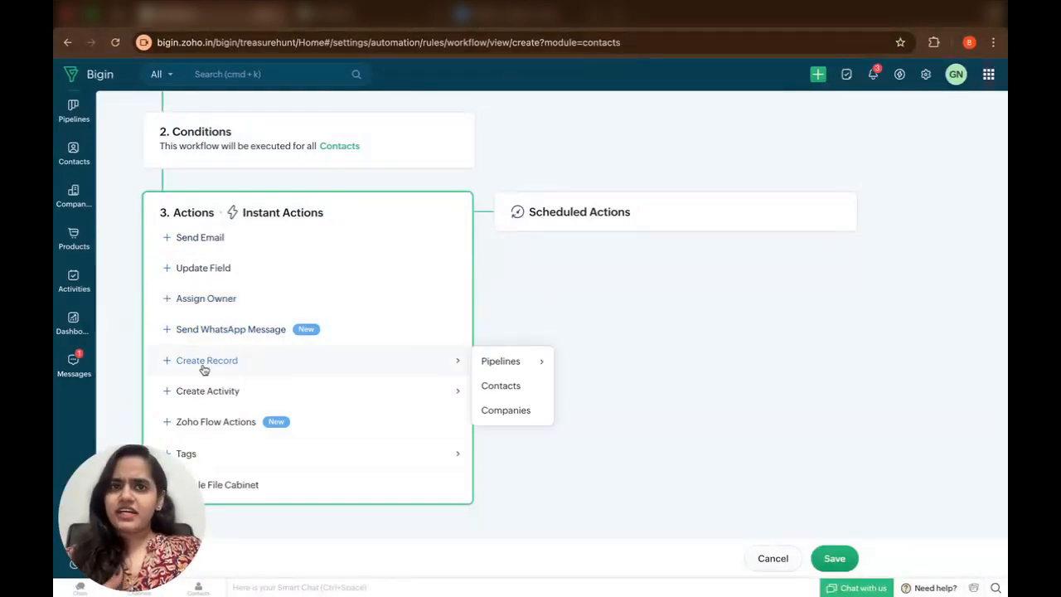
mouse_move(223, 400)
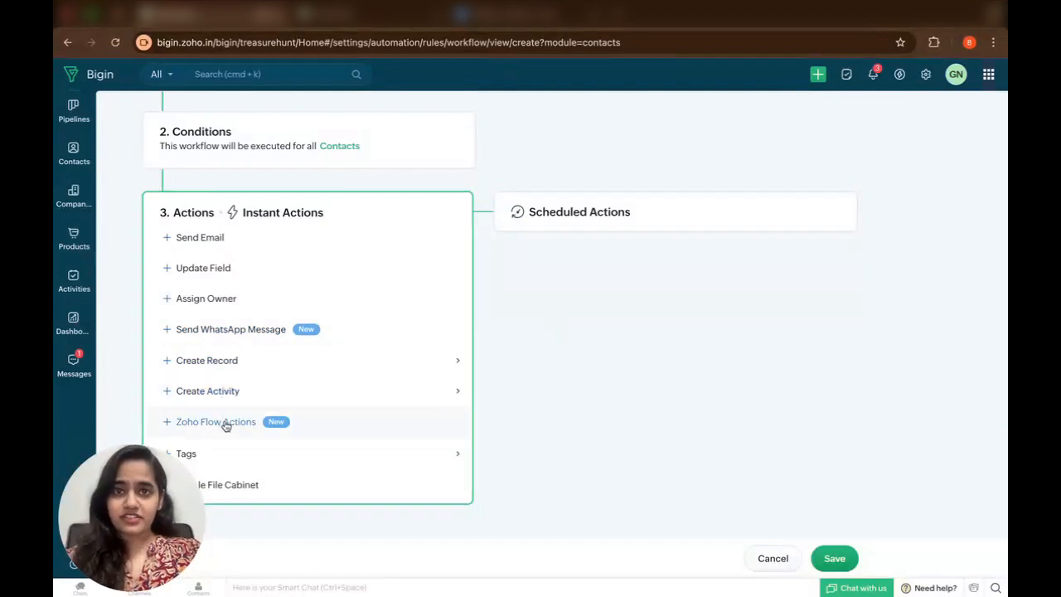
mouse_move(223, 452)
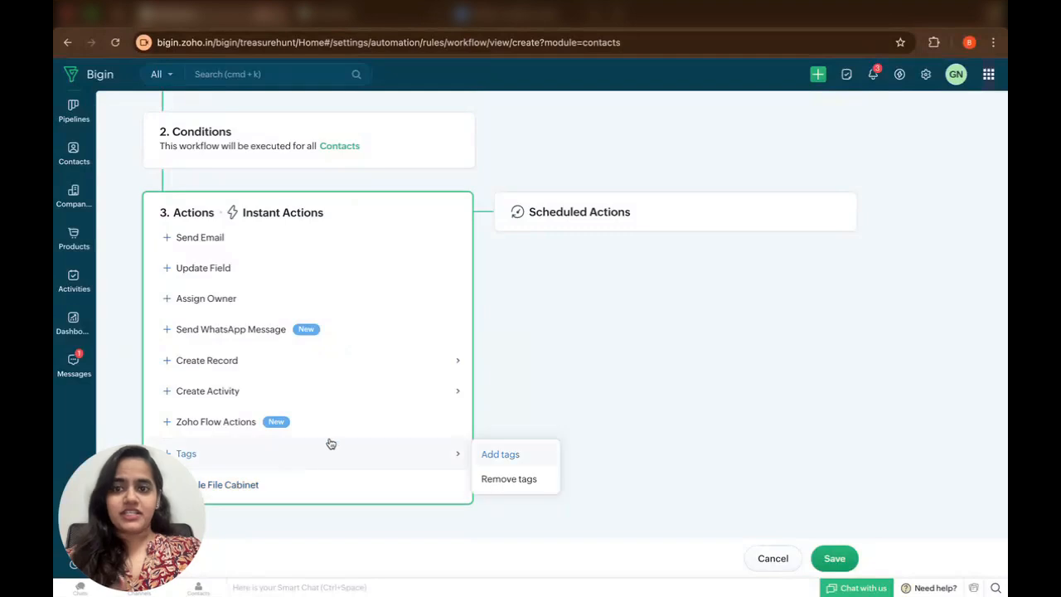
scroll(329, 444, "up", 1)
scroll(329, 443, "up", 1)
scroll(329, 443, "down", 2)
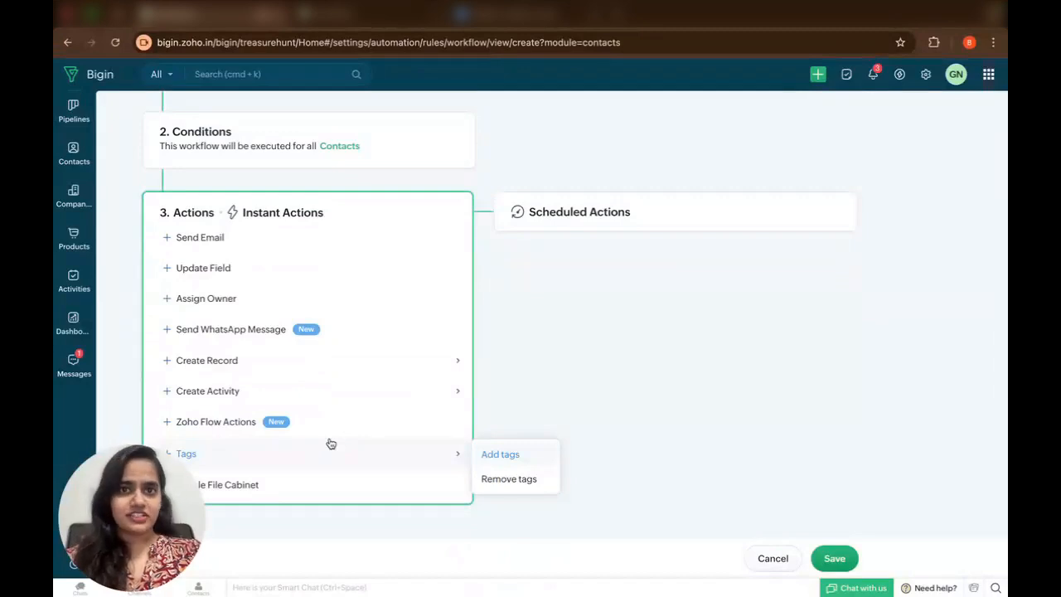
Add a Send Email action named "test" to the contact's Email field using the "mass email test" template, and save the workflow.
left_click(208, 237)
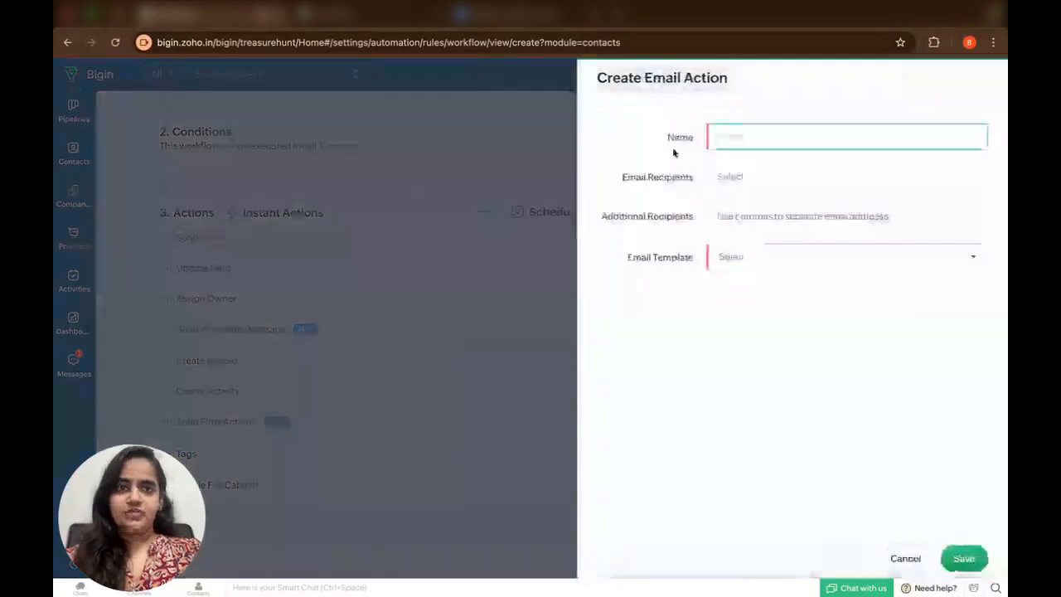
type("test")
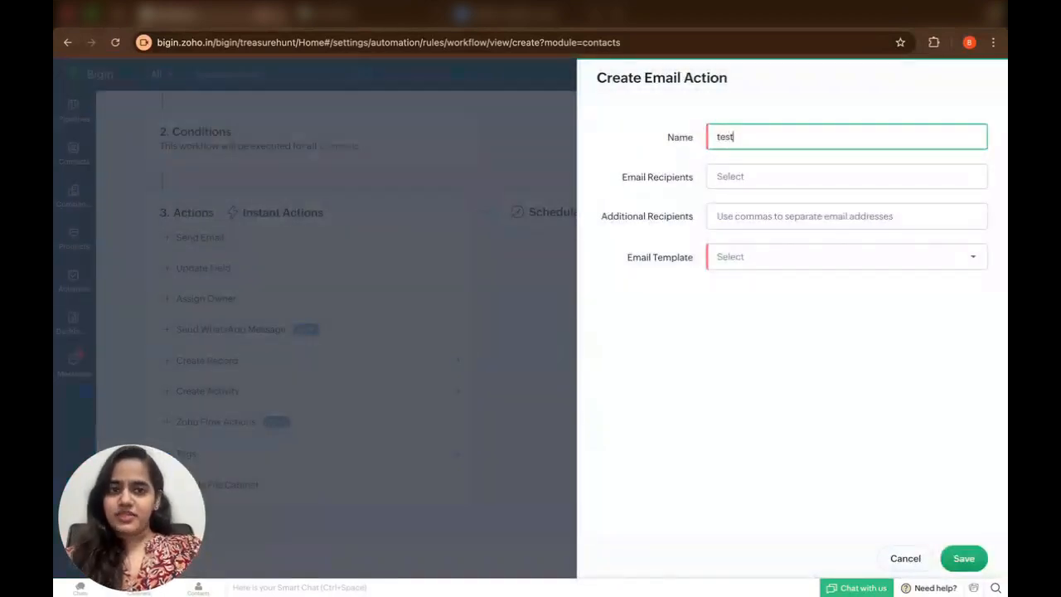
left_click(729, 185)
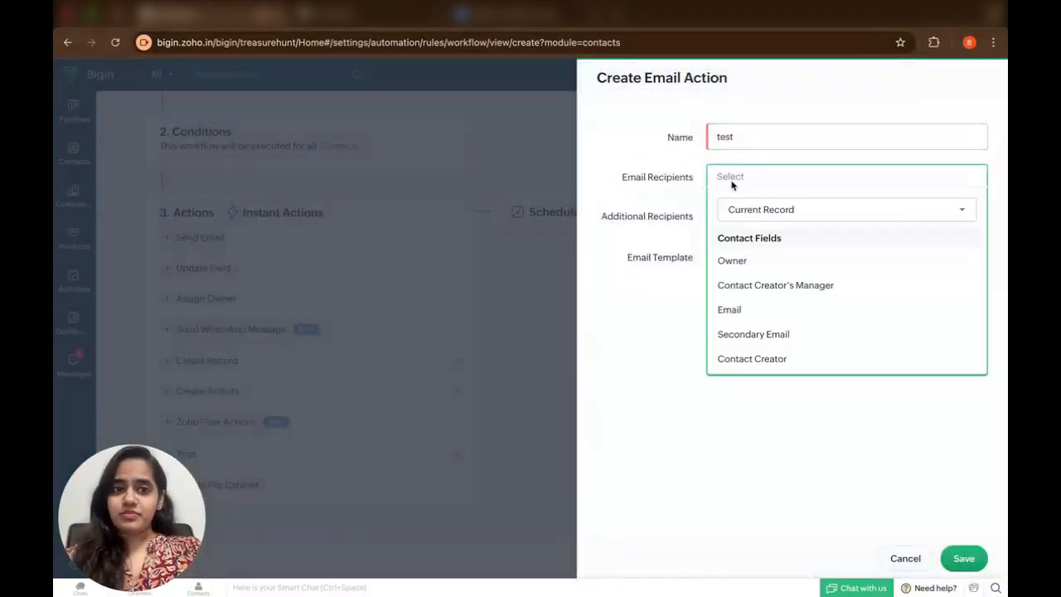
left_click(738, 312)
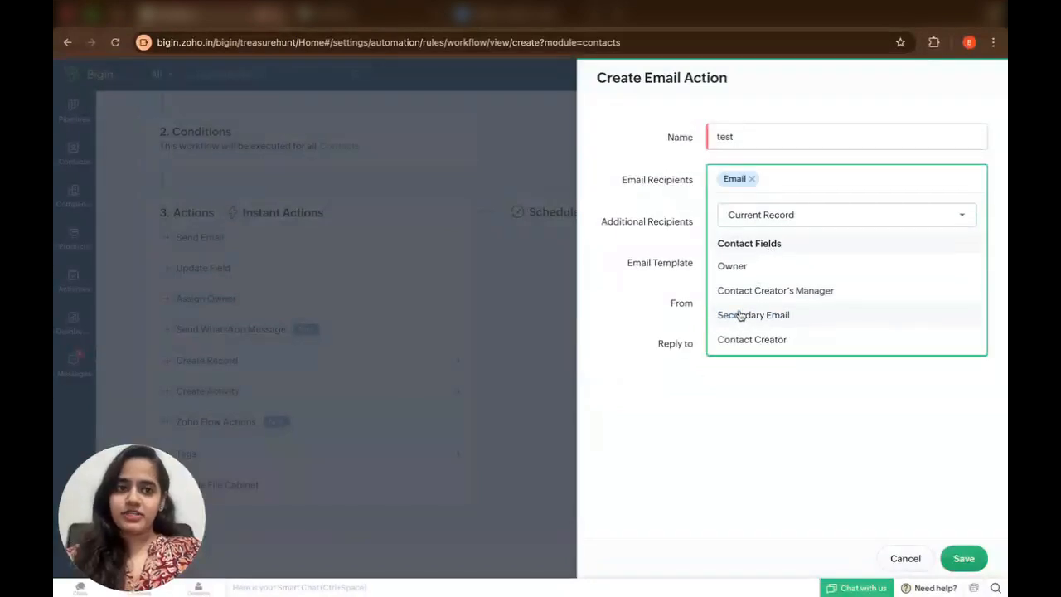
left_click(676, 427)
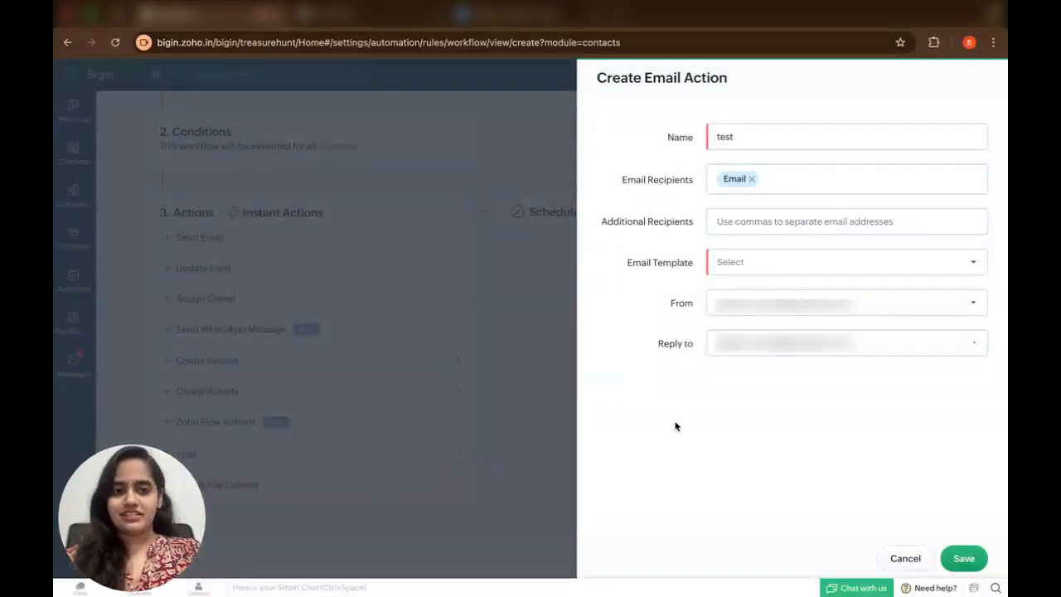
left_click(742, 262)
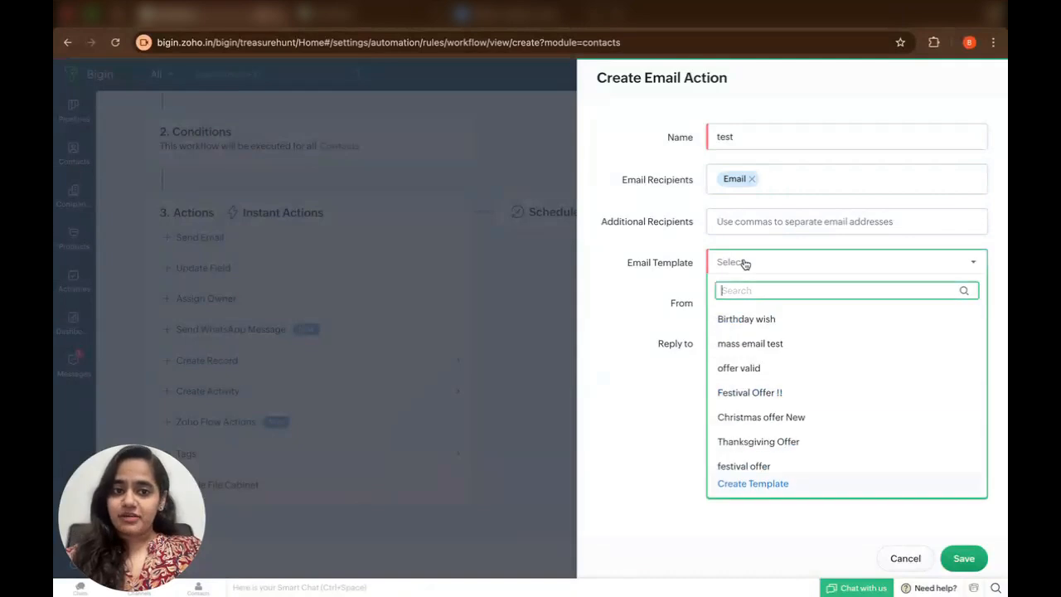
left_click(753, 346)
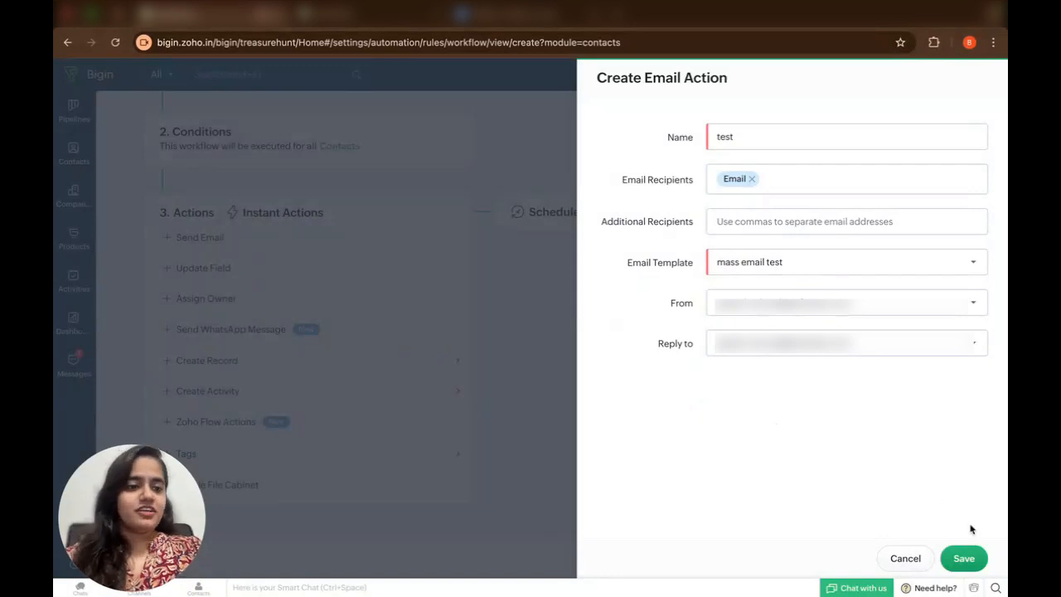
left_click(965, 558)
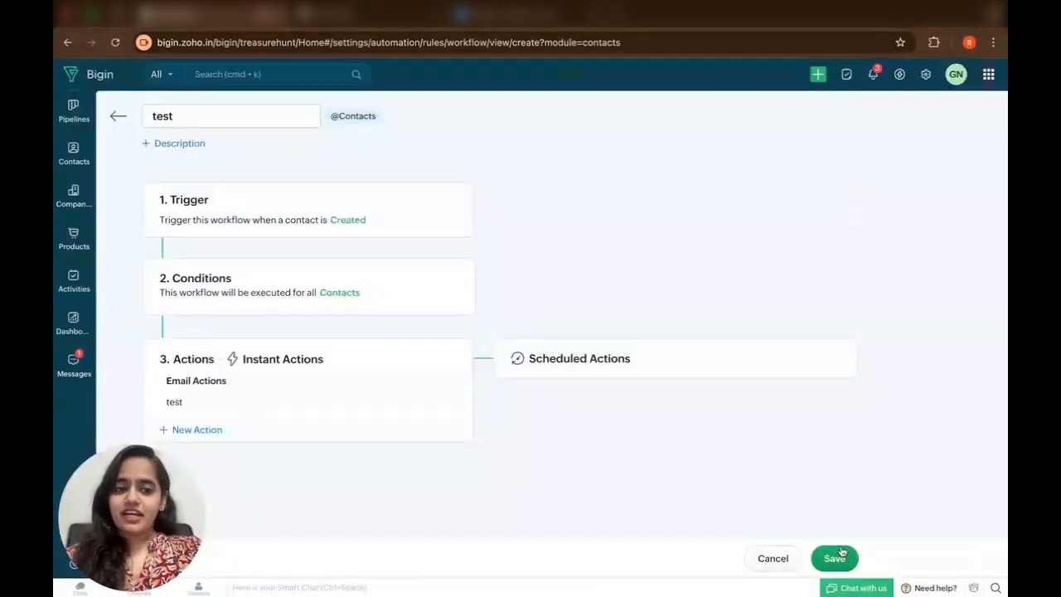
left_click(836, 559)
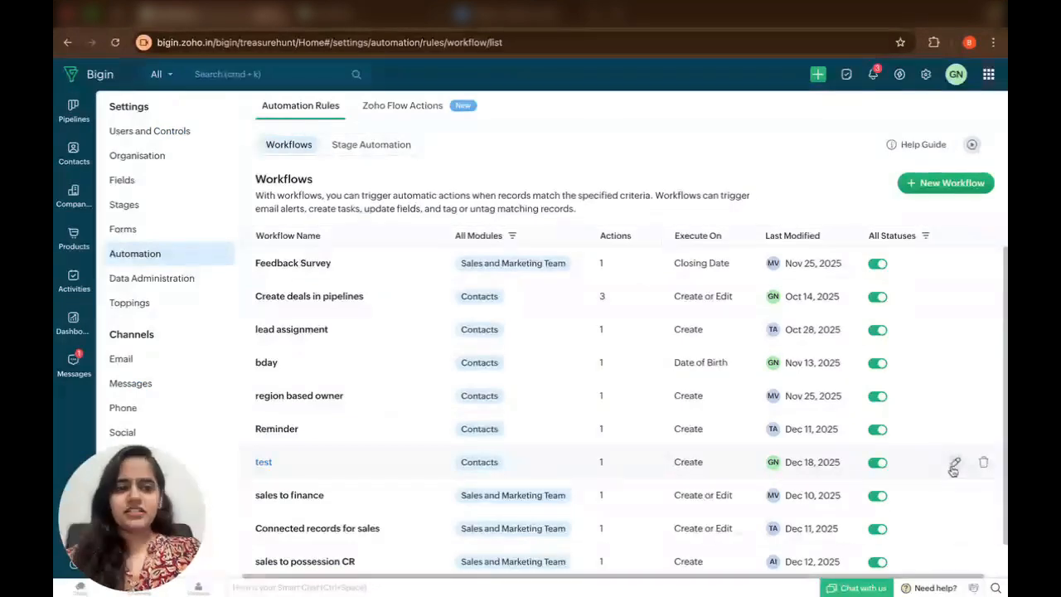
Open the Contacts workflow "test" for editing and add a Create Record instant action for the Sales and Marketing Team pipeline.
left_click(955, 465)
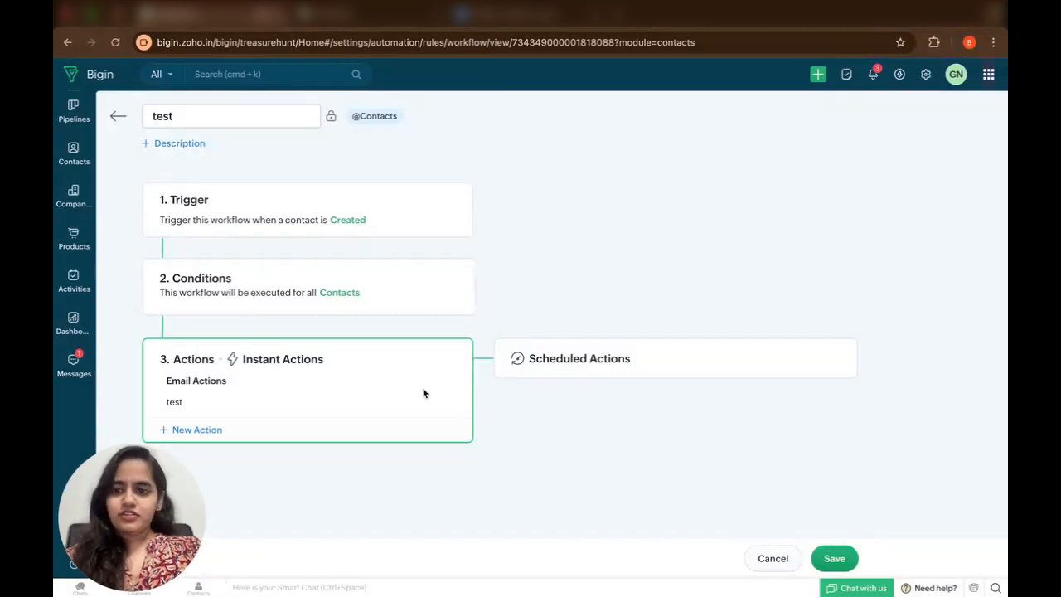
left_click(216, 430)
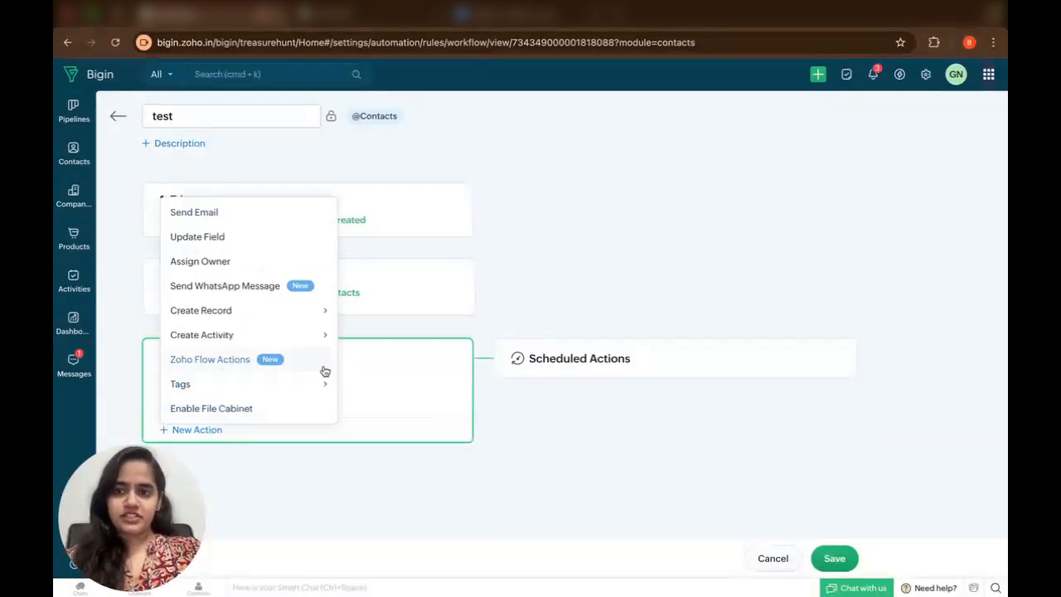
mouse_move(277, 315)
mouse_move(357, 311)
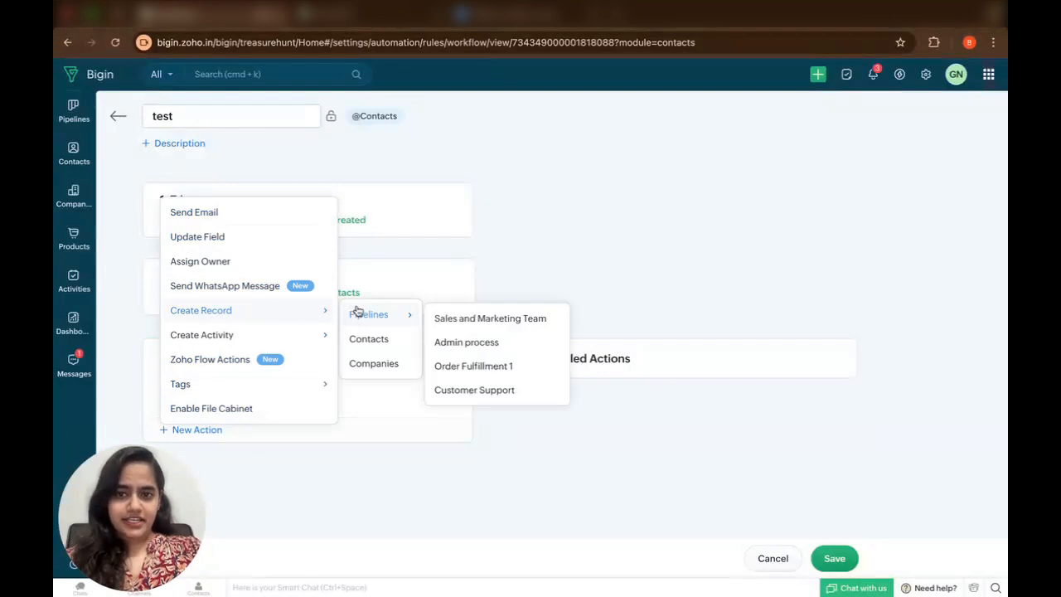
left_click(485, 324)
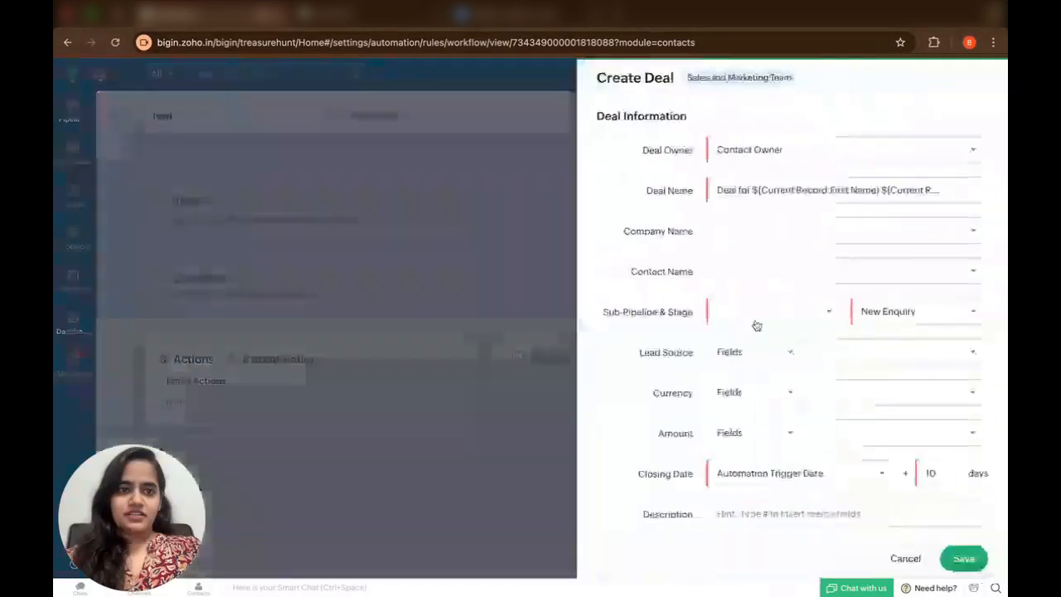
Link the deal to the triggering contact by setting Contact Name to Current Record and Company Name to the contact's Company Name.
left_click(749, 281)
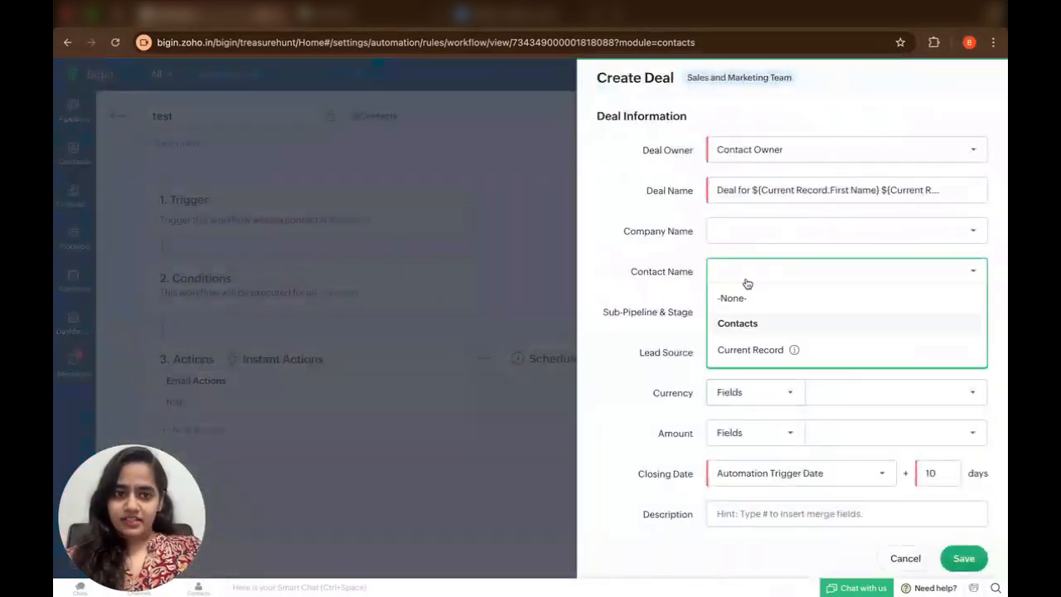
left_click(751, 348)
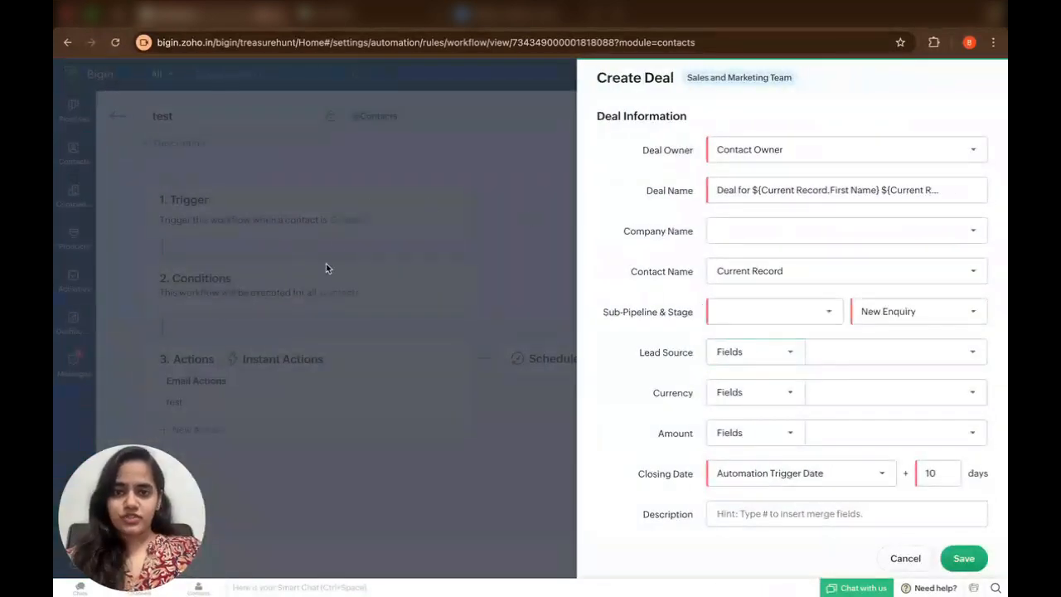
left_click(718, 238)
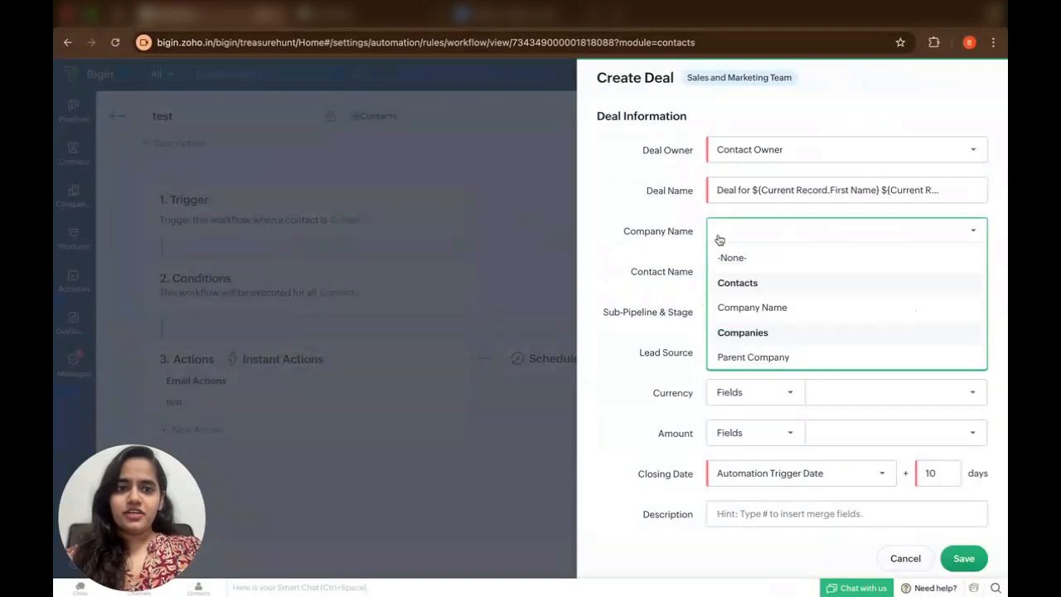
left_click(767, 308)
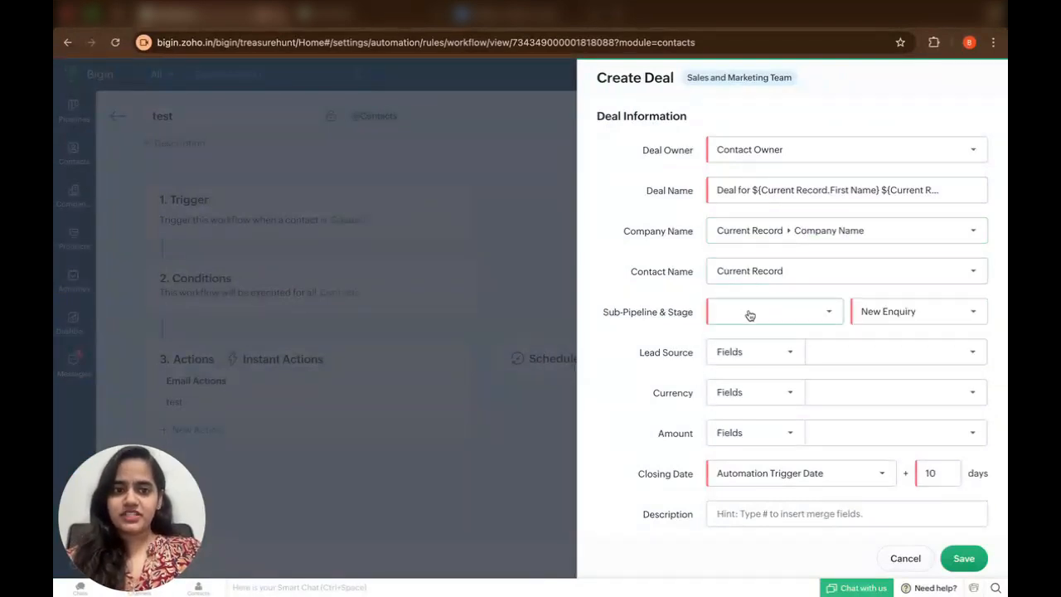
Assign the deal to the Sales Team sub-pipeline at the New Enquiry stage and save the Create Deal action.
left_click(750, 313)
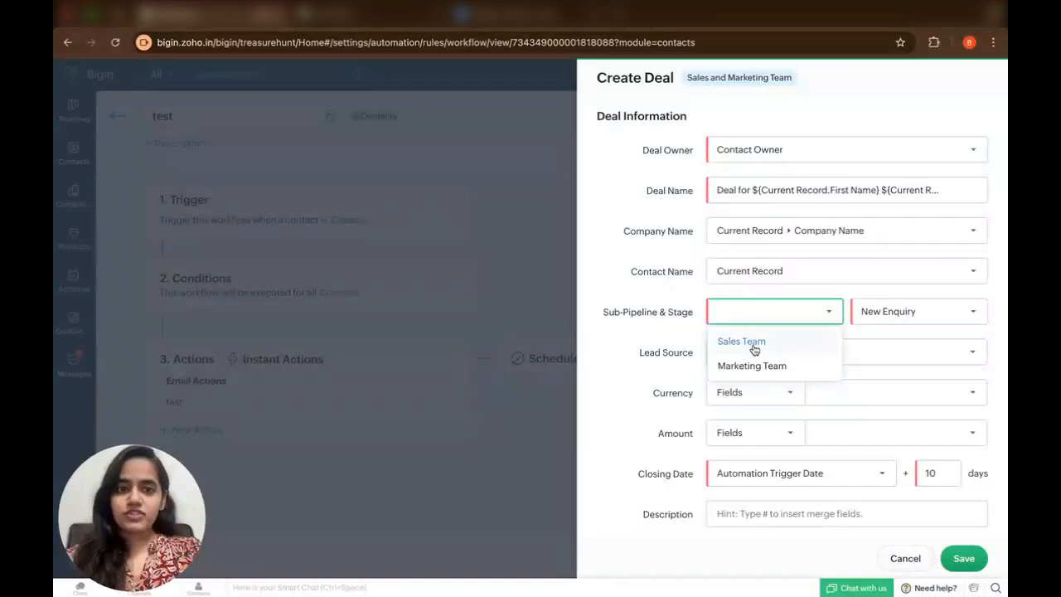
left_click(754, 348)
left_click(867, 315)
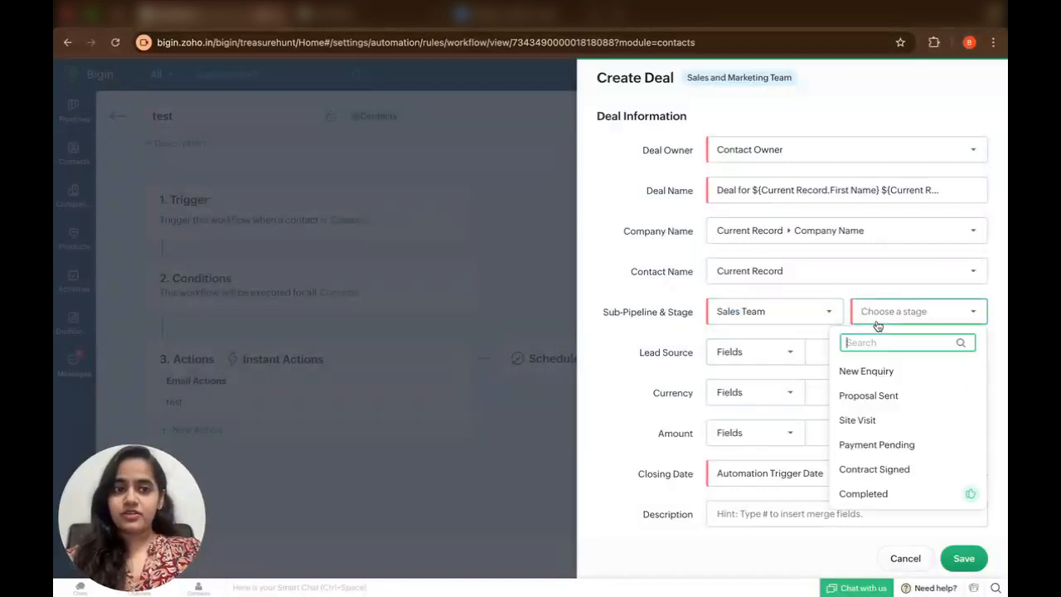
left_click(876, 370)
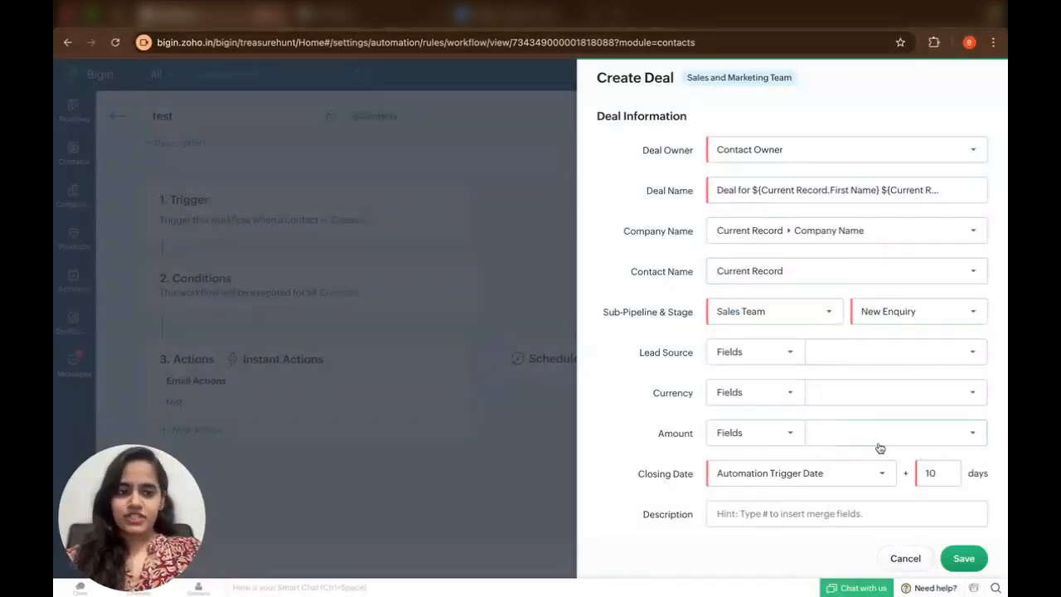
scroll(879, 446, "down", 5)
scroll(880, 448, "down", 2)
scroll(829, 498, "down", 2)
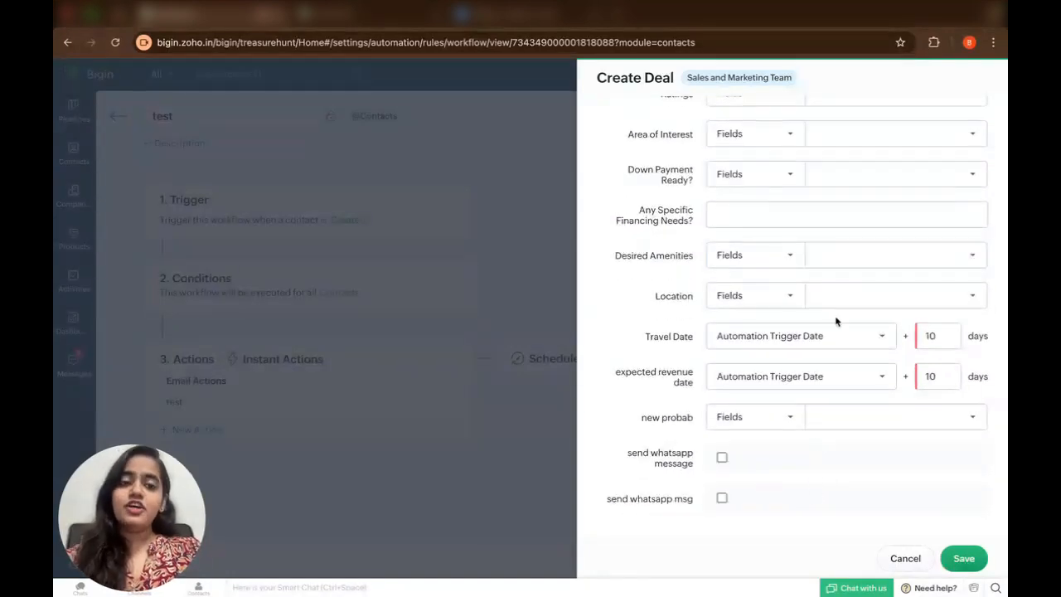
left_click(962, 559)
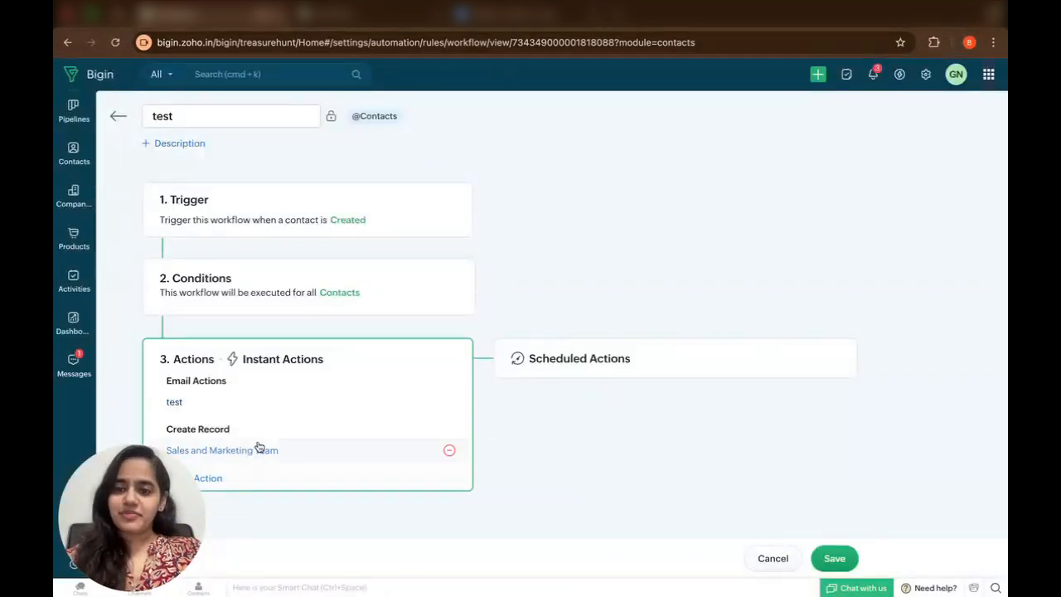
left_click(219, 481)
mouse_move(280, 438)
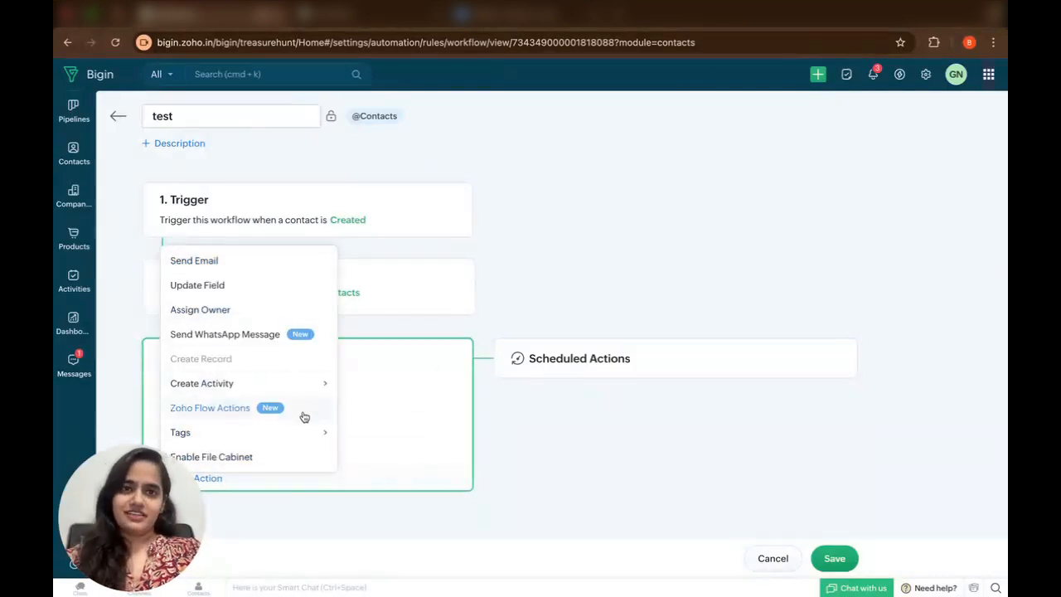
left_click(572, 418)
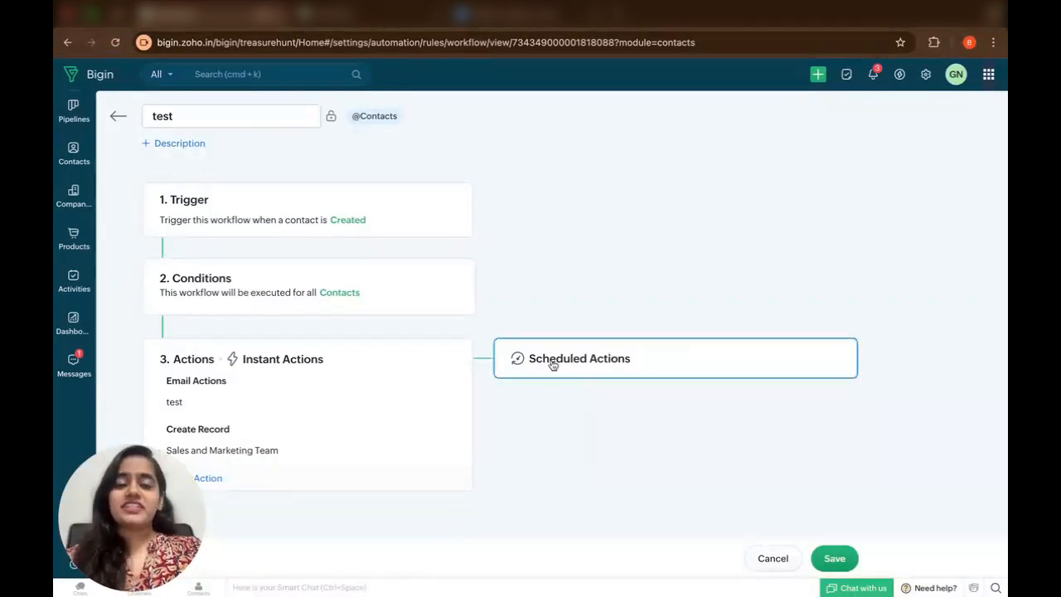
Schedule actions to execute 2 days after the workflow is triggered and check which action types are available.
left_click(631, 361)
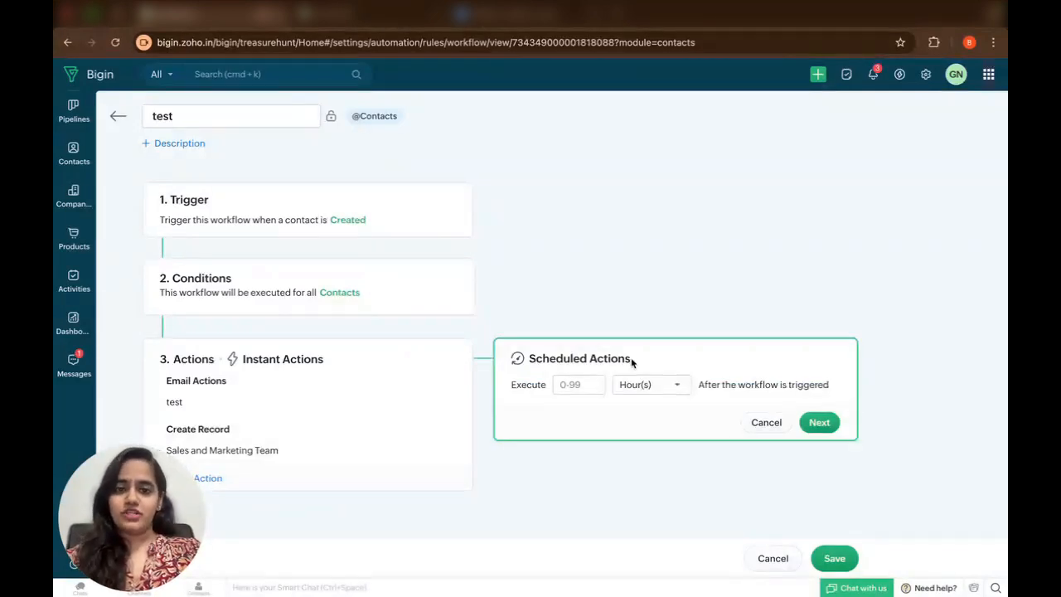
left_click(584, 386)
type("2")
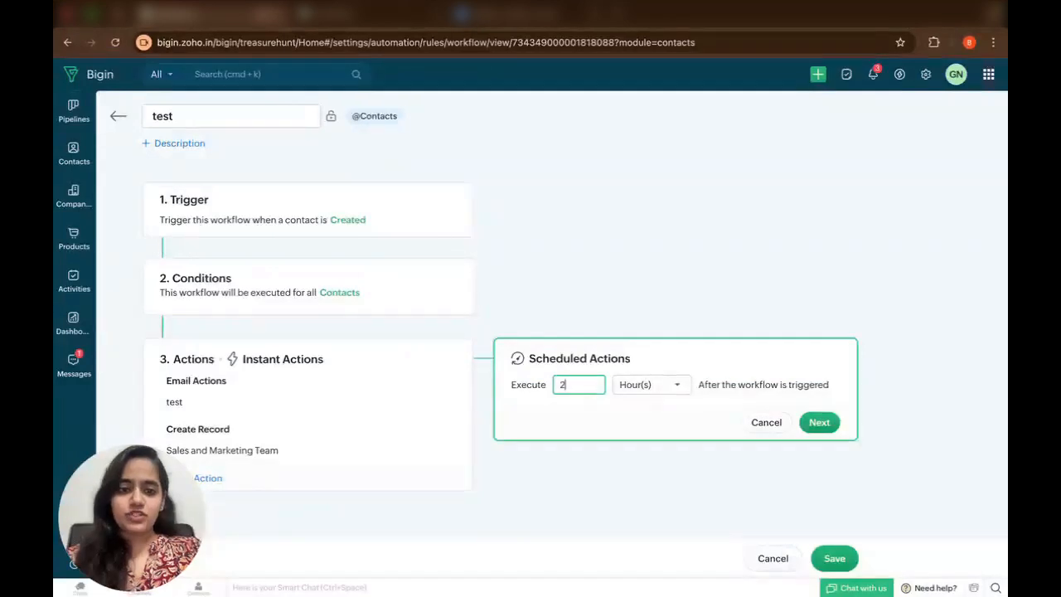
left_click(654, 386)
left_click(659, 334)
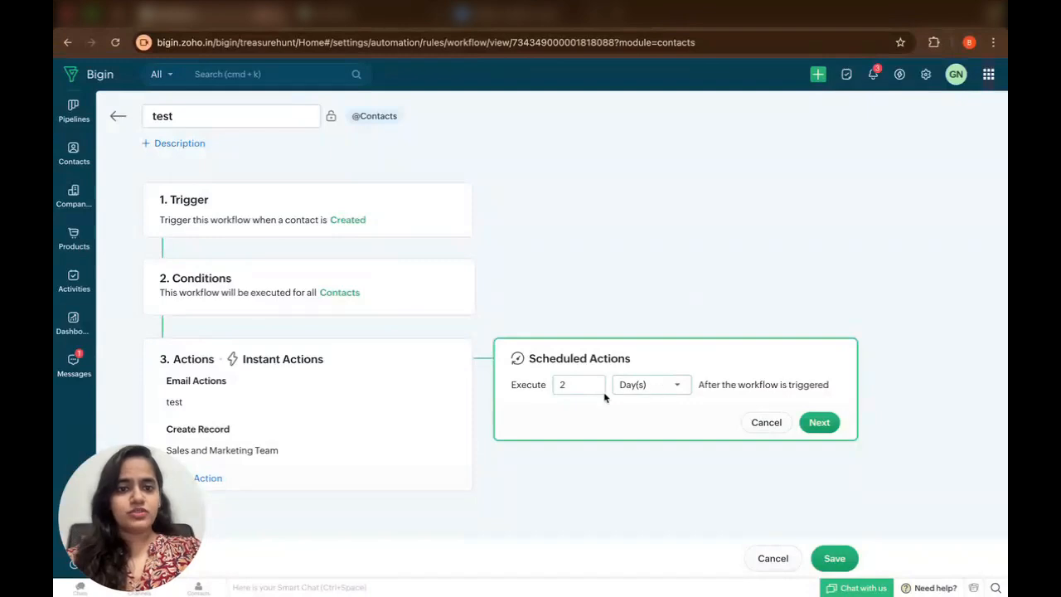
left_click(811, 422)
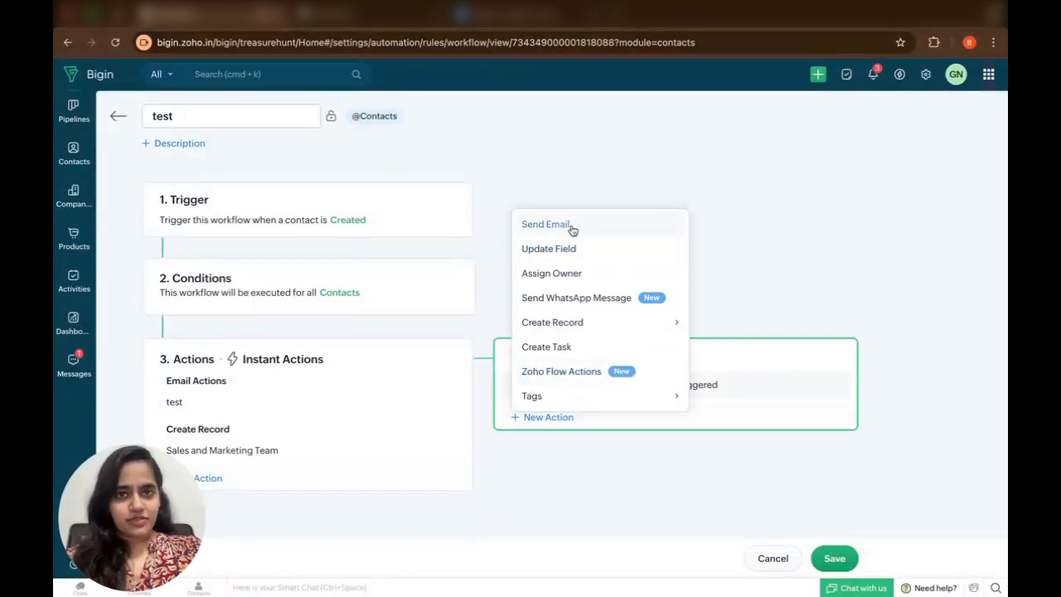
mouse_move(554, 325)
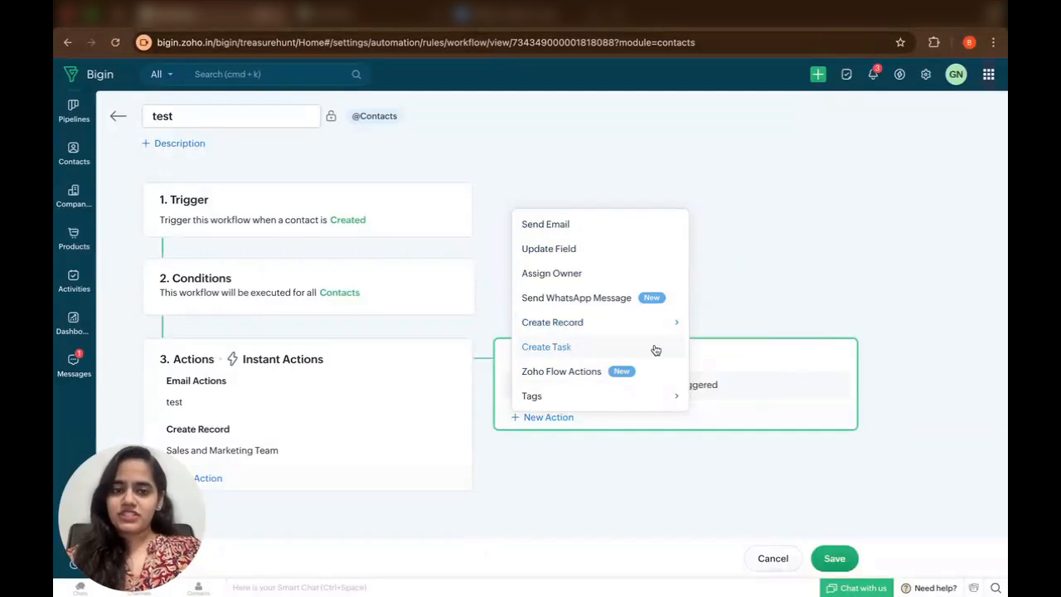
mouse_move(670, 325)
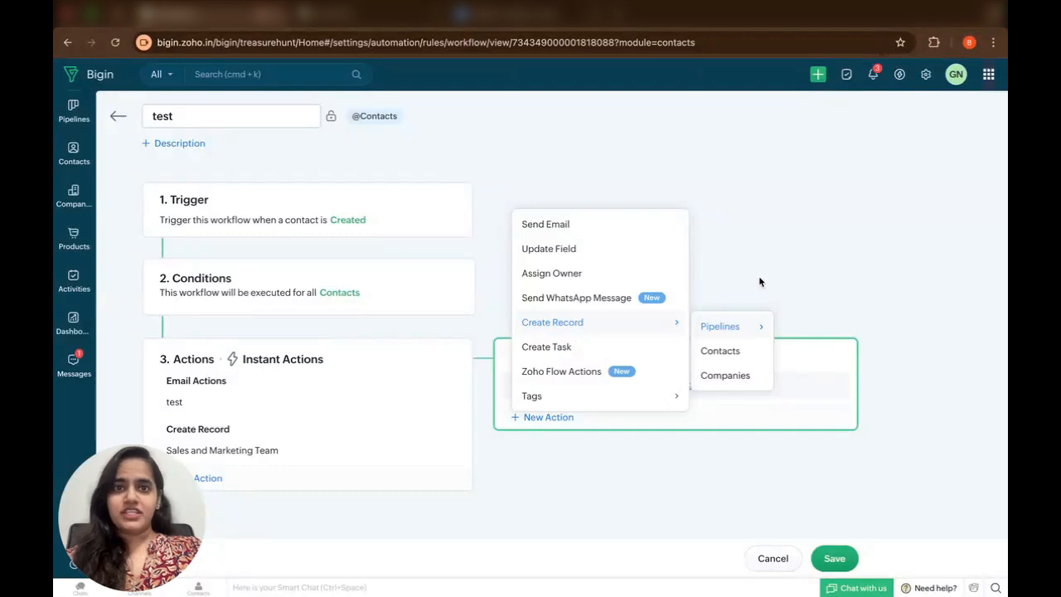
left_click(759, 277)
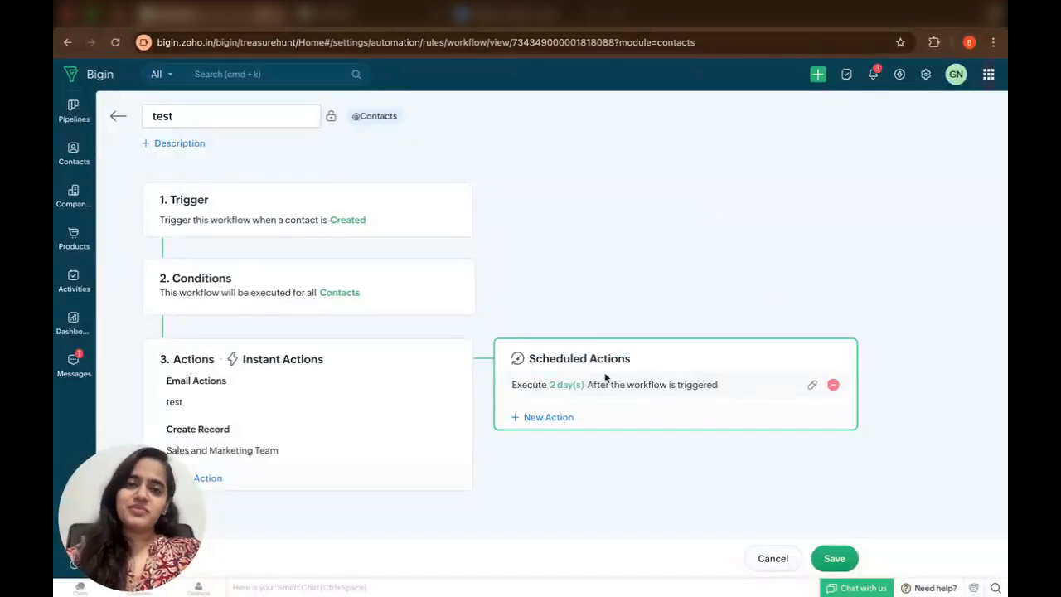
Remove the scheduled action from the workflow and save the workflow.
left_click(834, 384)
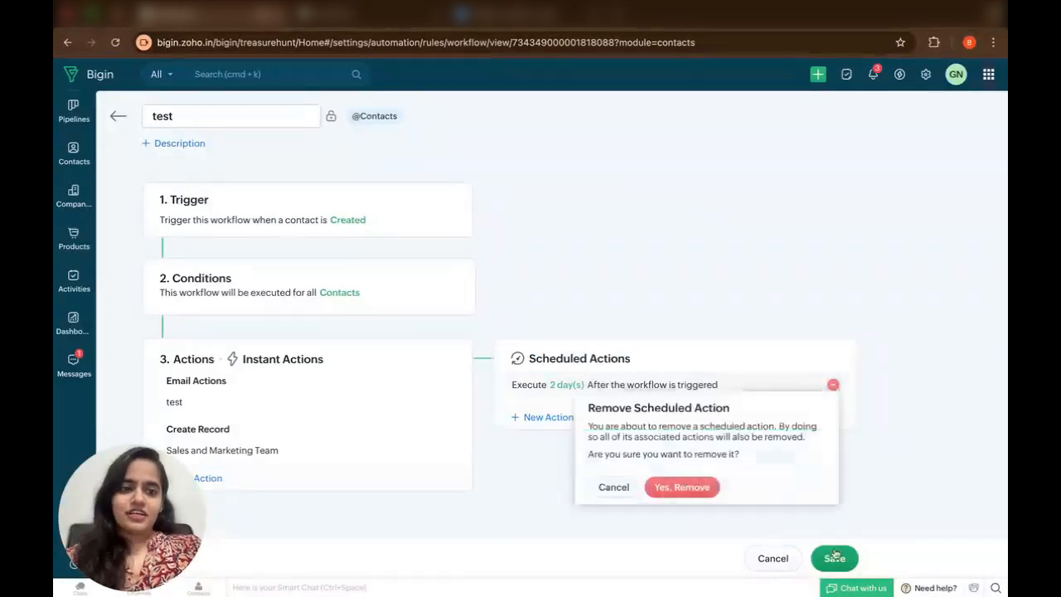
left_click(713, 488)
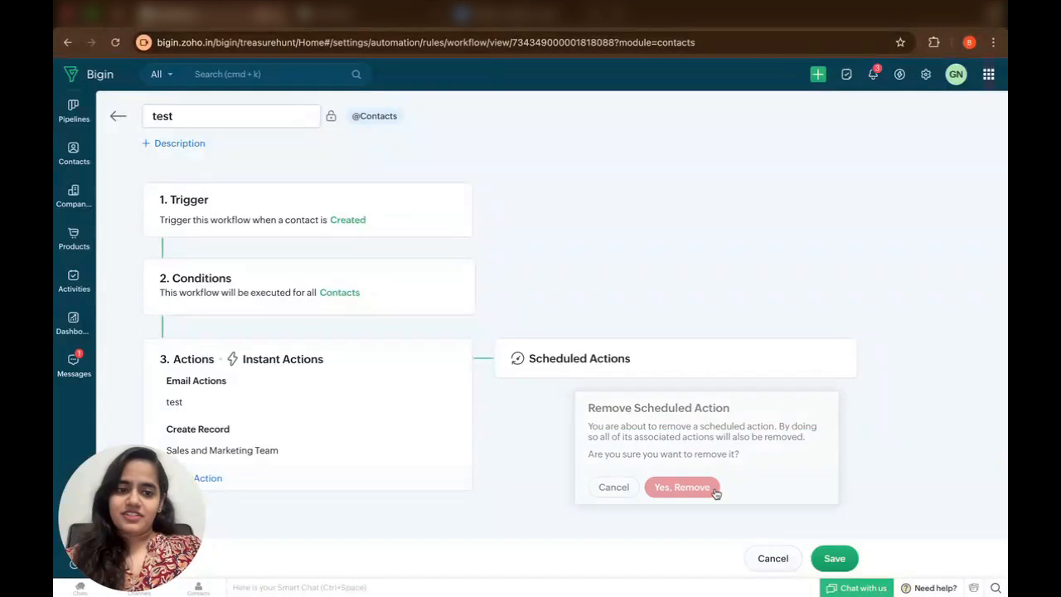
left_click(835, 557)
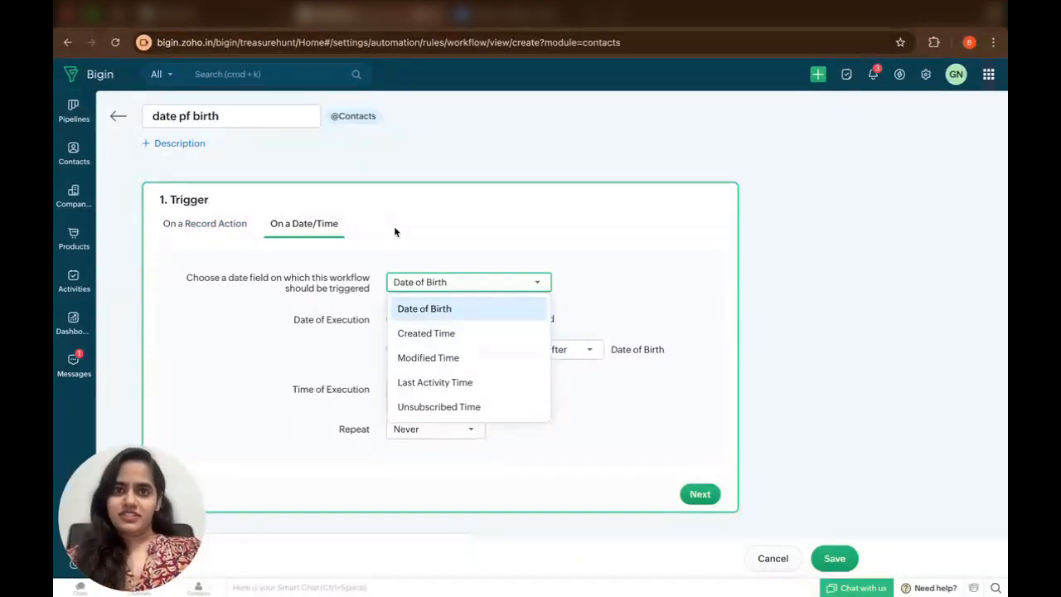
Base the "date pf birth" workflow's date trigger on the Date of Birth field and repeat it every year.
left_click(417, 292)
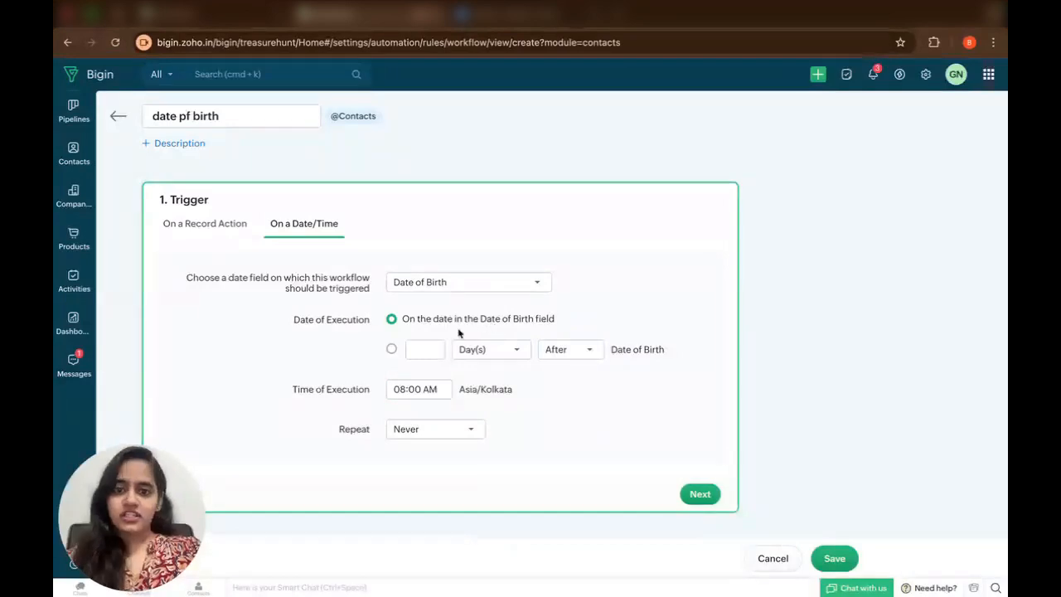
left_click(434, 433)
left_click(434, 406)
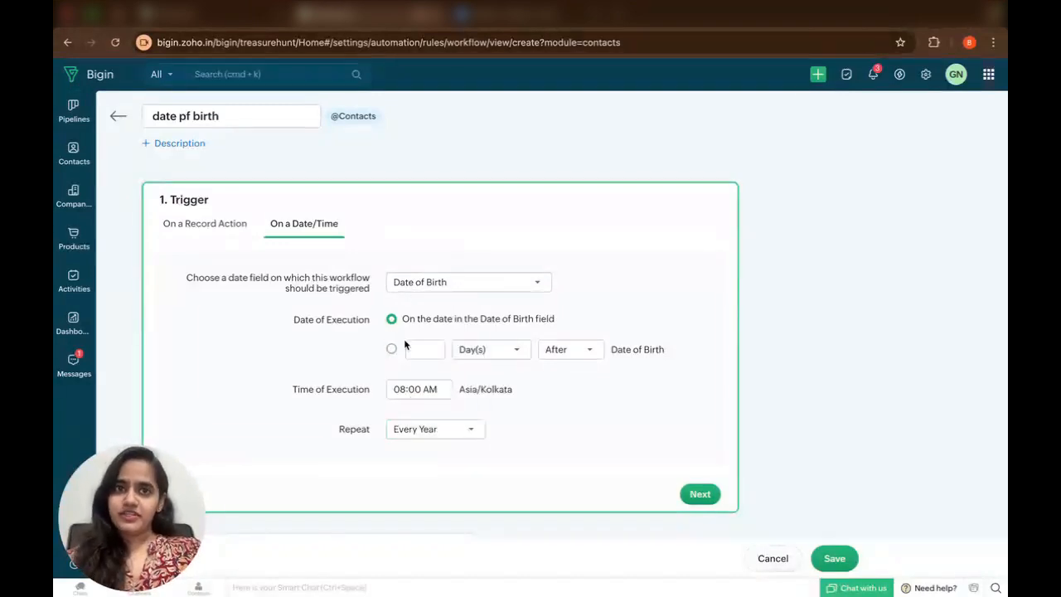
scroll(291, 469, "down", 2)
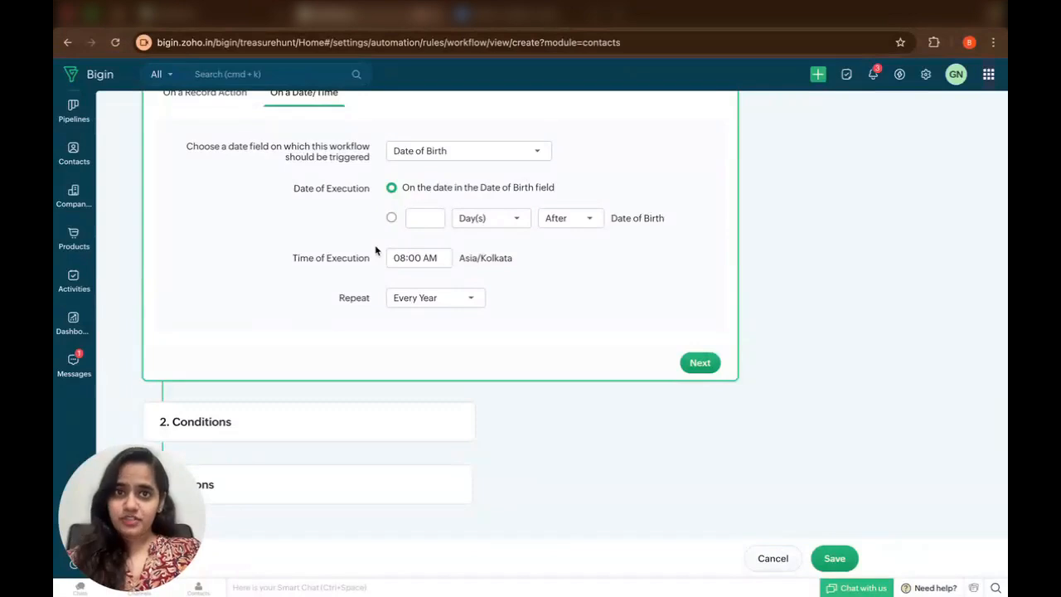
scroll(320, 252, "up", 3)
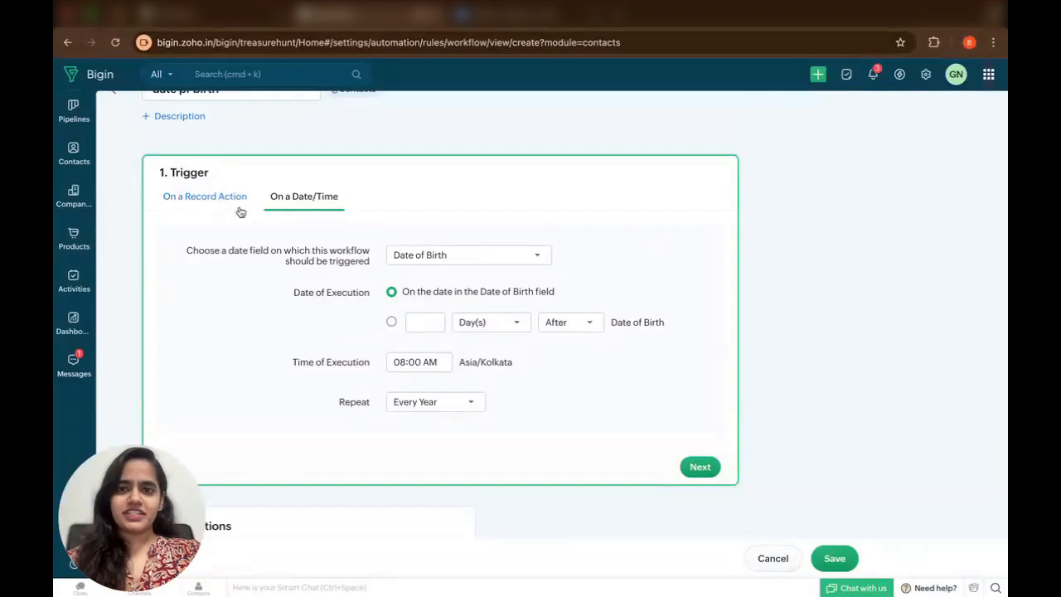
Return to the workflow list and create a new workflow named "h" for the Sales and Marketing Team pipeline.
left_click(236, 23)
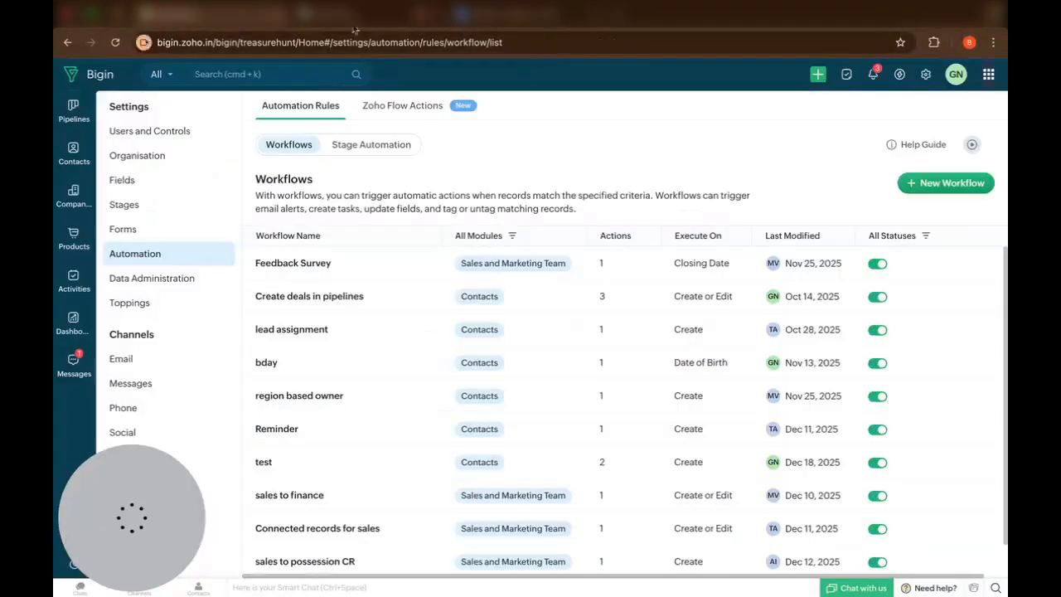
left_click(937, 184)
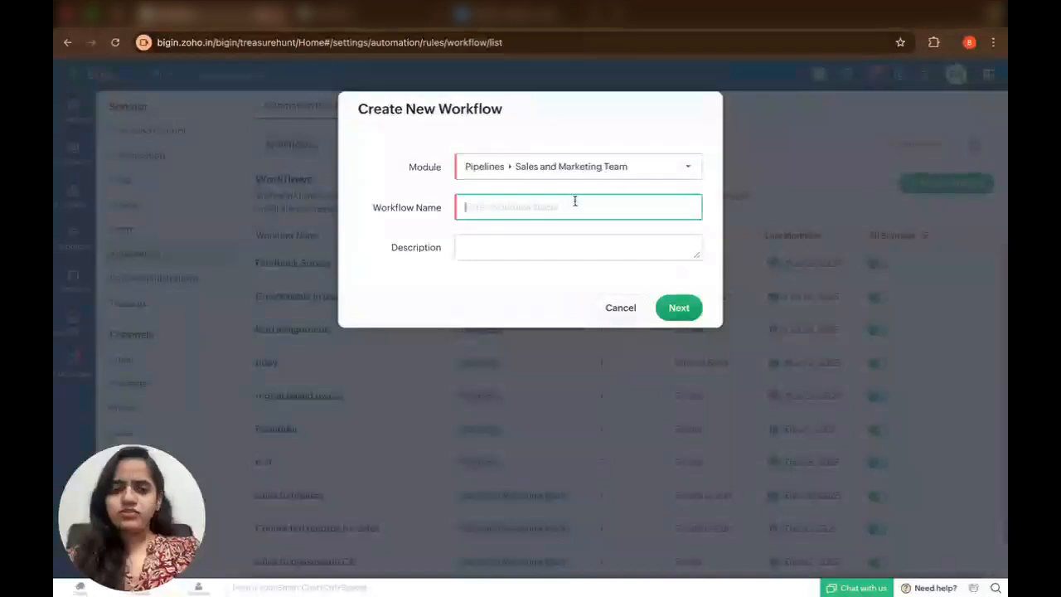
type("h")
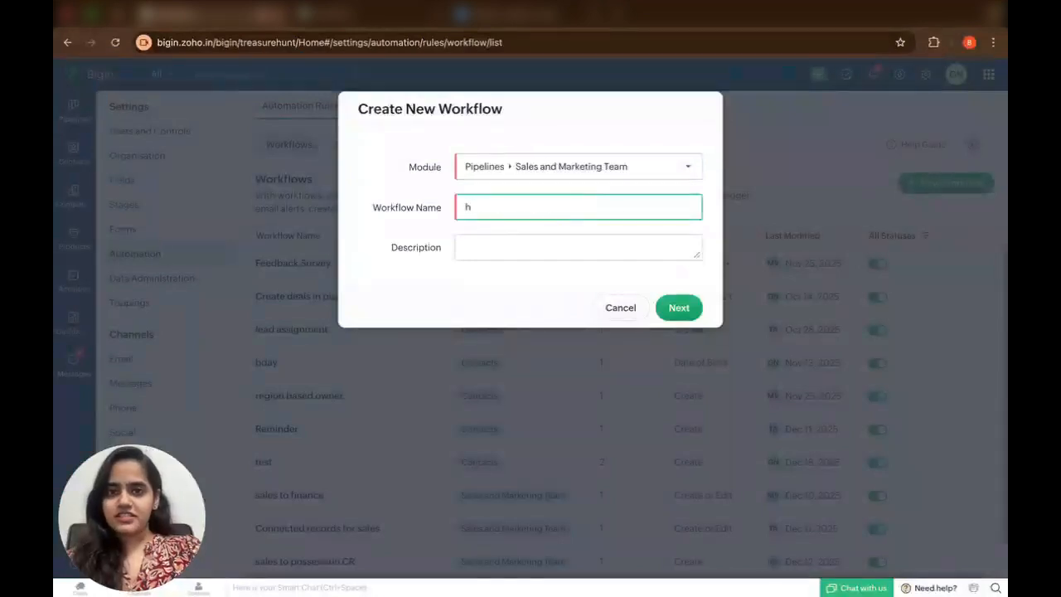
left_click(673, 305)
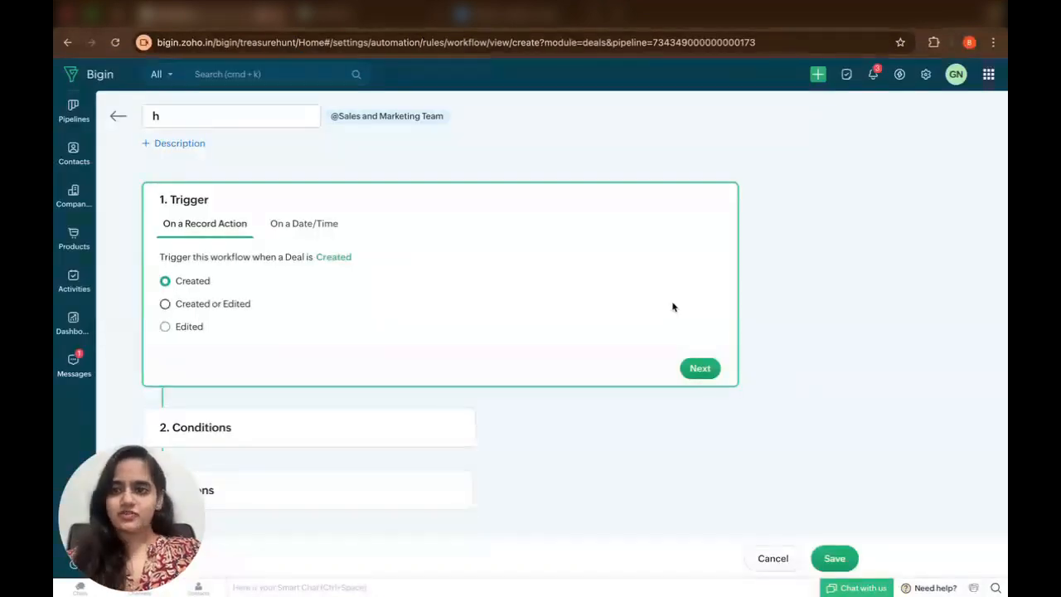
Set the workflow's date trigger to 1 day before the deal's Closing Date, executing at 08:00 AM.
left_click(304, 223)
left_click(435, 283)
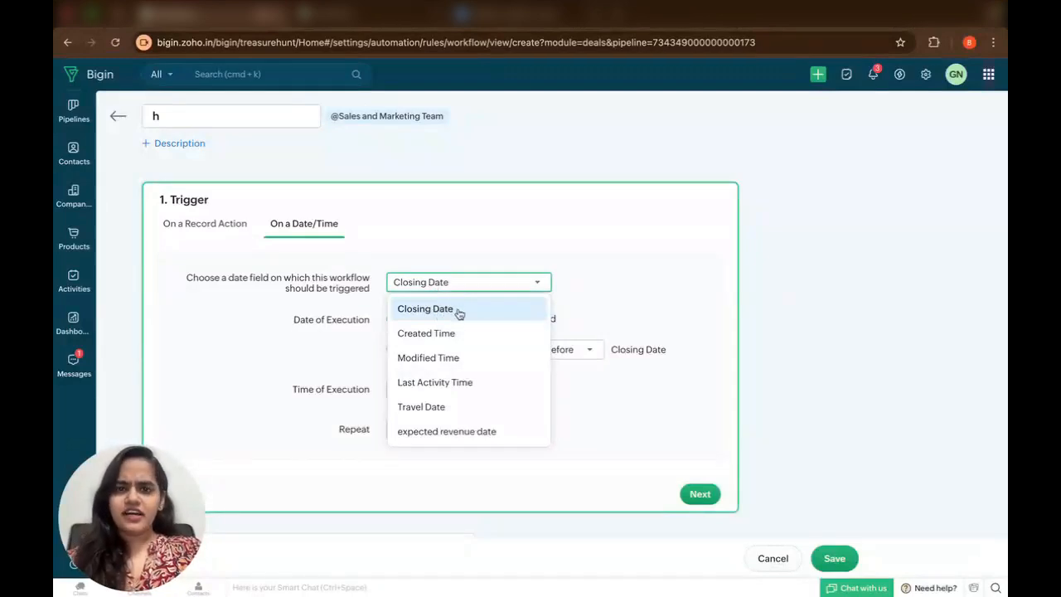
left_click(441, 310)
left_click(429, 348)
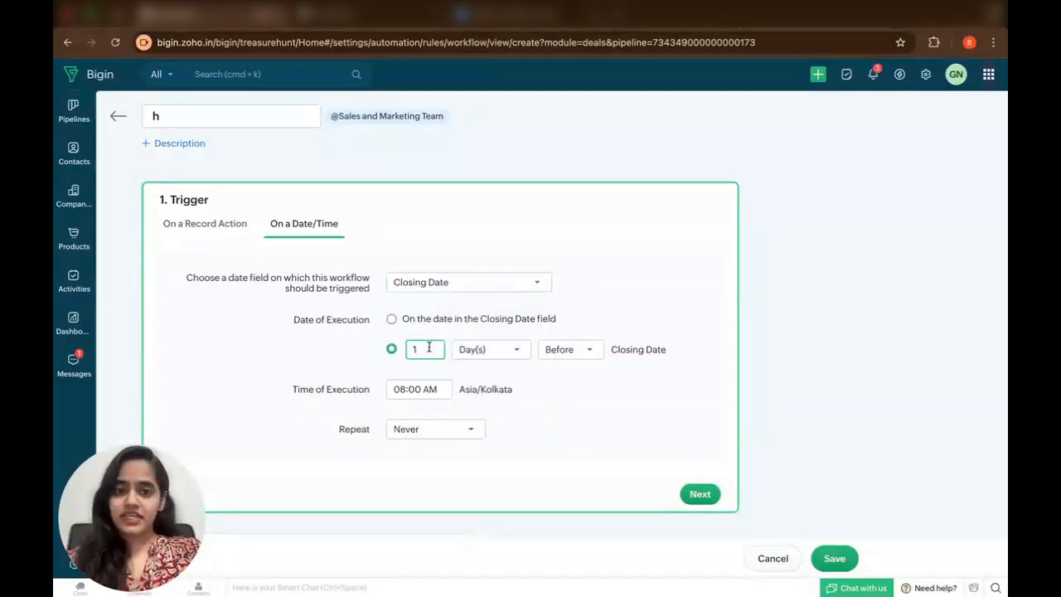
left_click(561, 355)
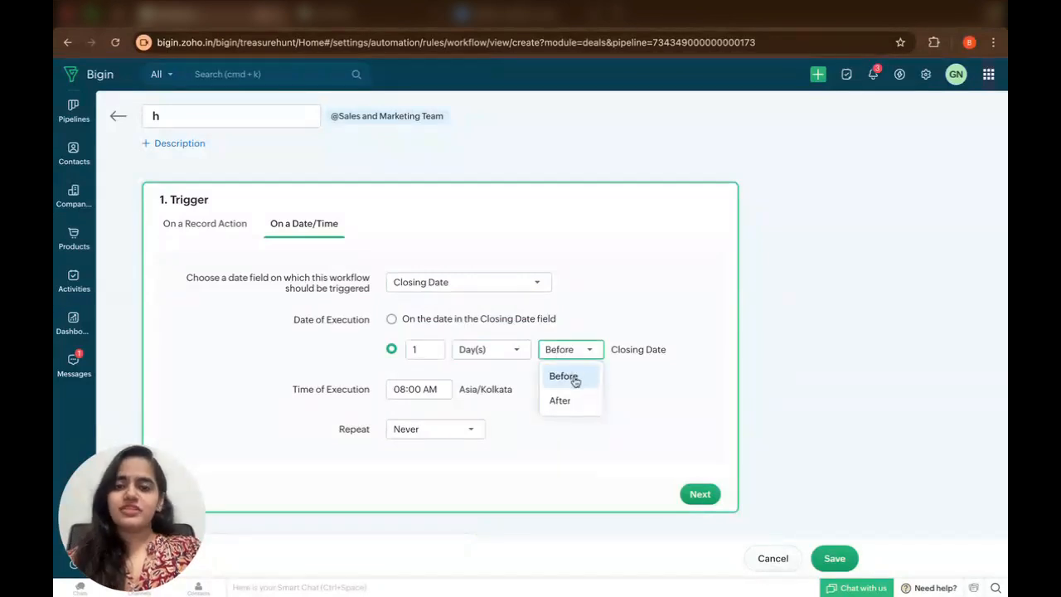
left_click(519, 360)
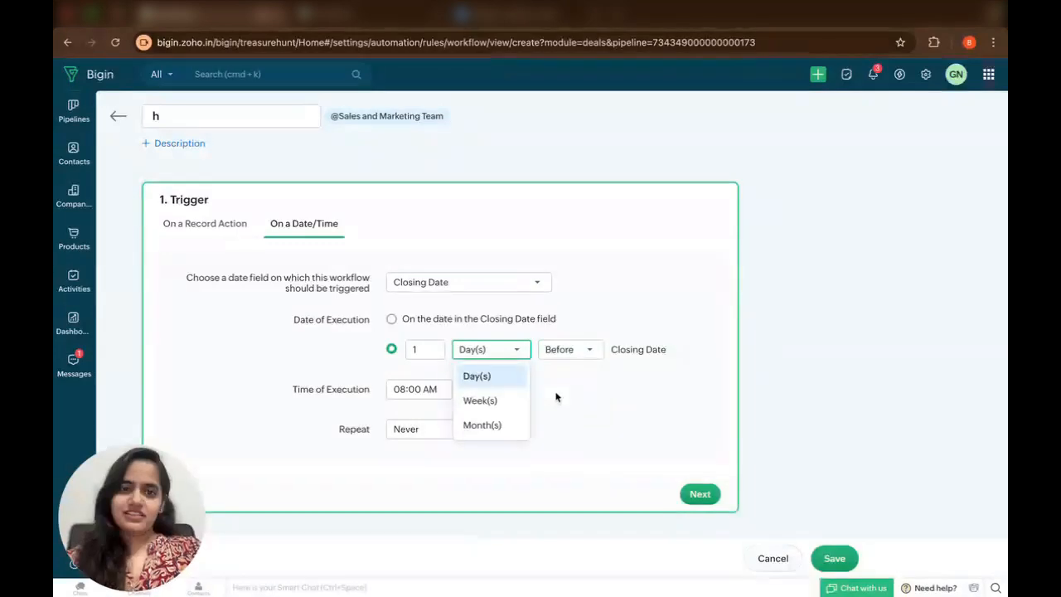
left_click(701, 495)
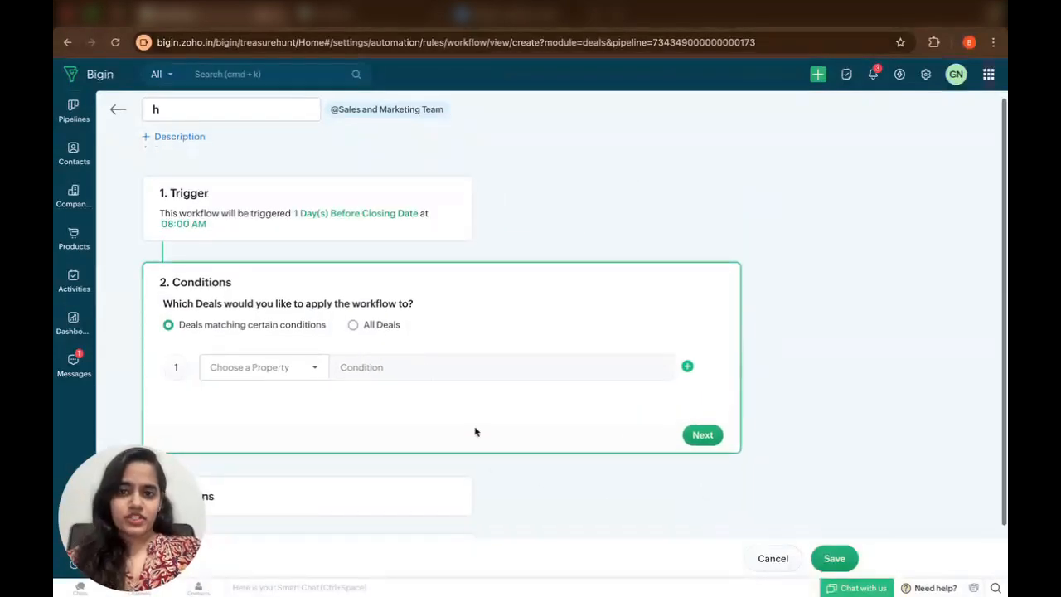
Apply the workflow to all deals and start an instant email action named "m".
left_click(397, 324)
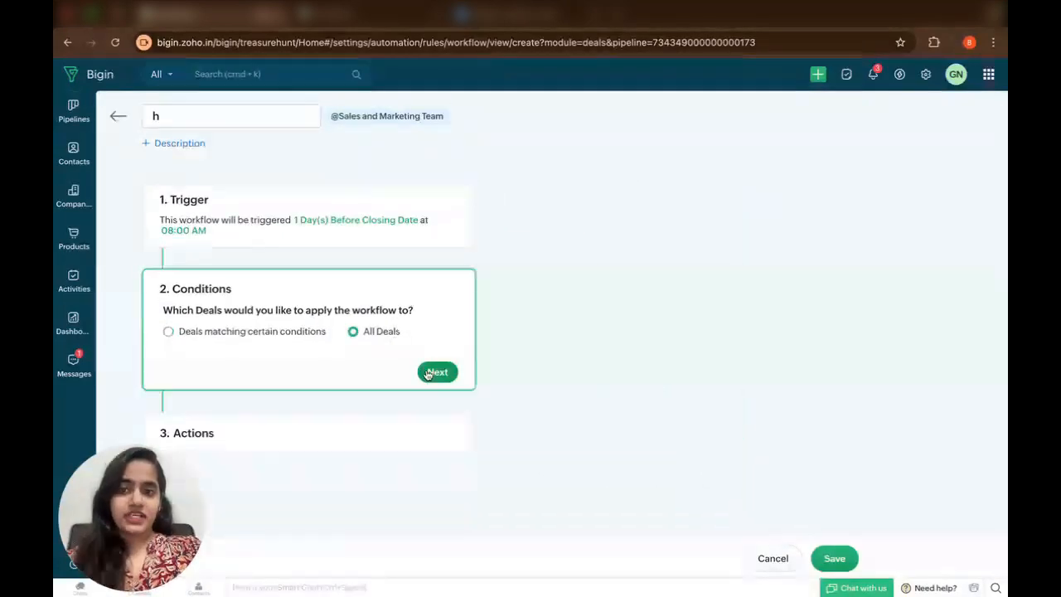
left_click(426, 373)
left_click(200, 395)
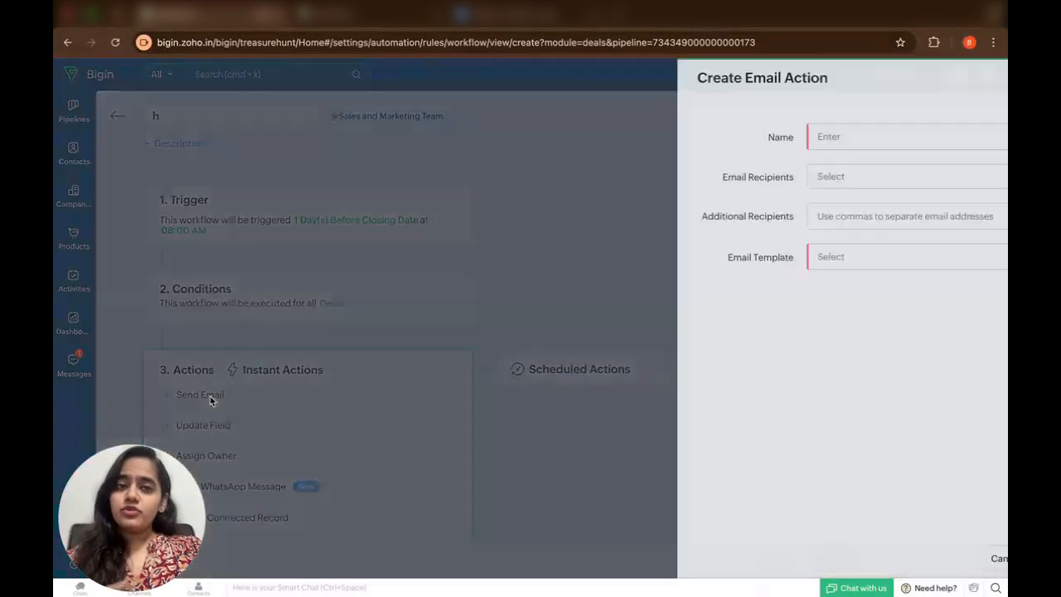
type("m")
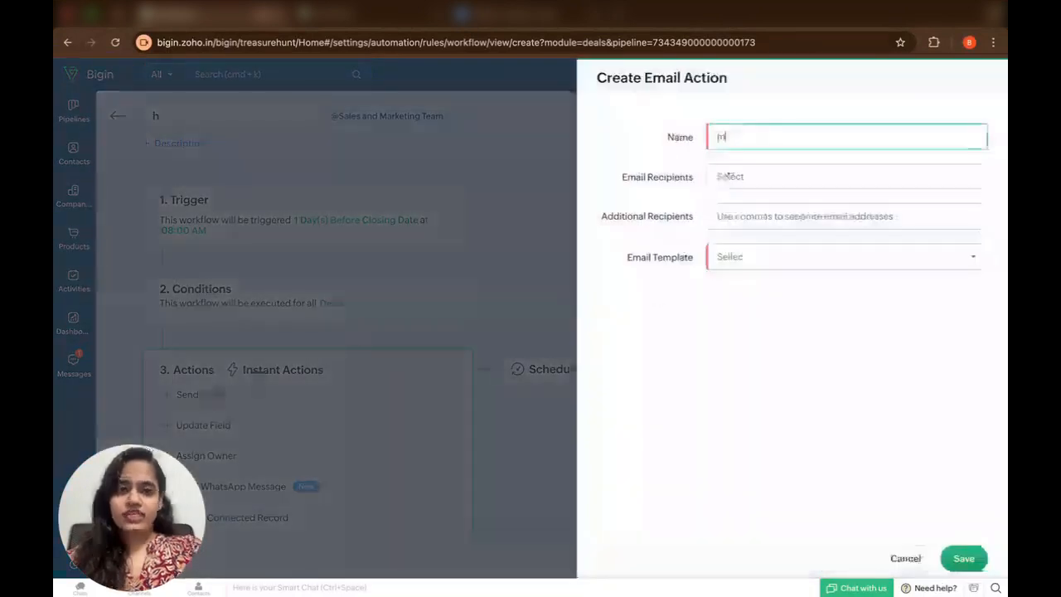
Add the first listed user from the Users group as a recipient of the email action.
left_click(749, 176)
left_click(753, 216)
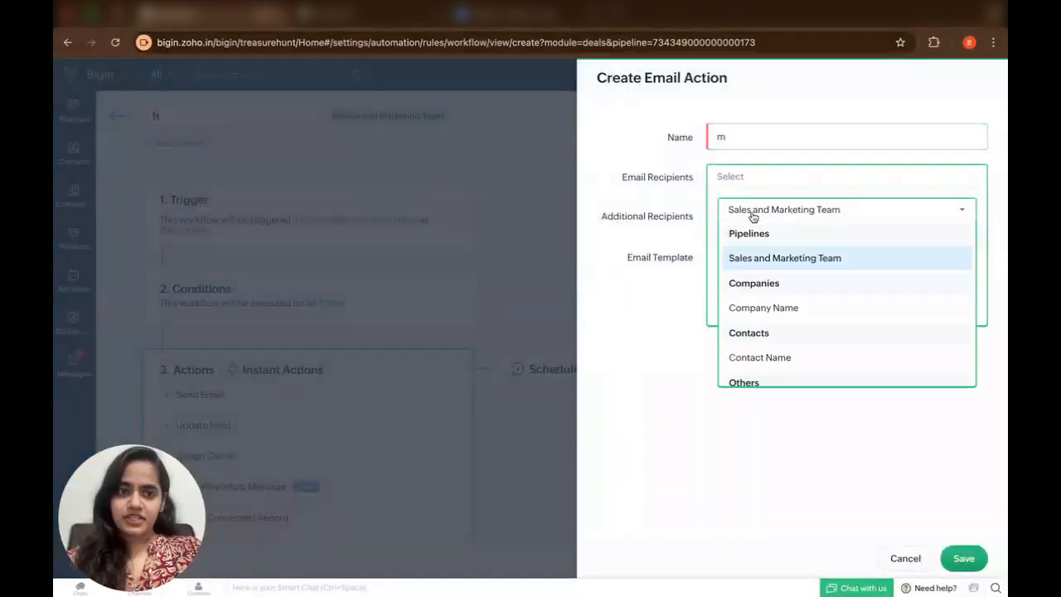
scroll(769, 299, "down", 2)
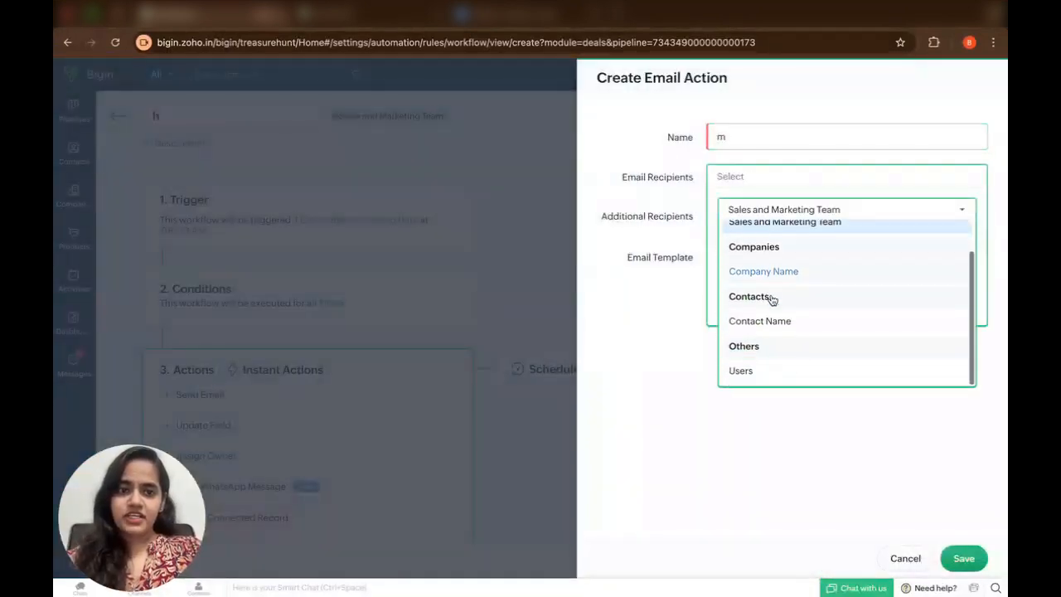
left_click(759, 370)
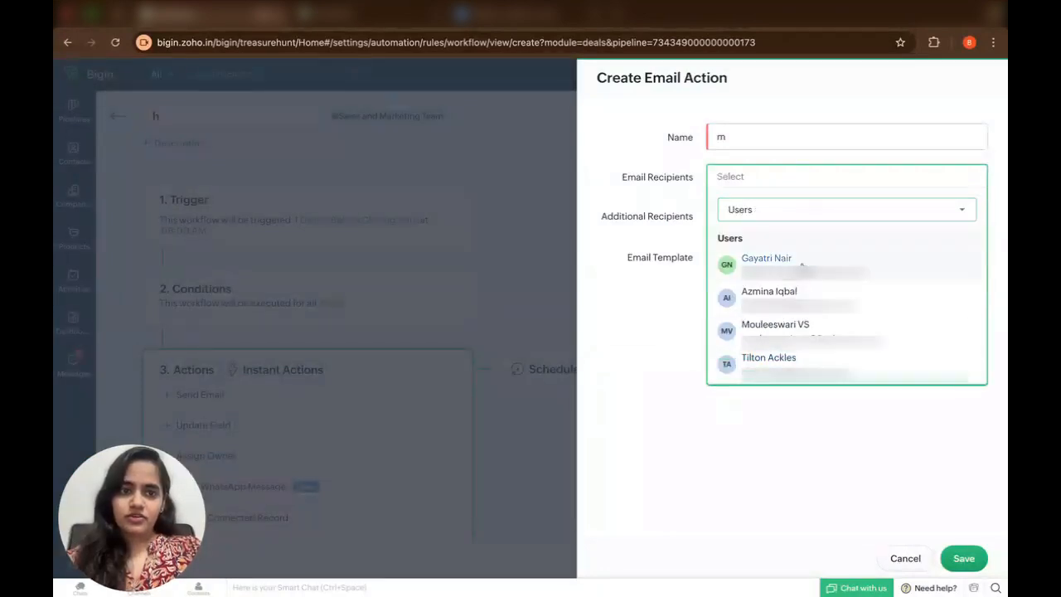
left_click(801, 264)
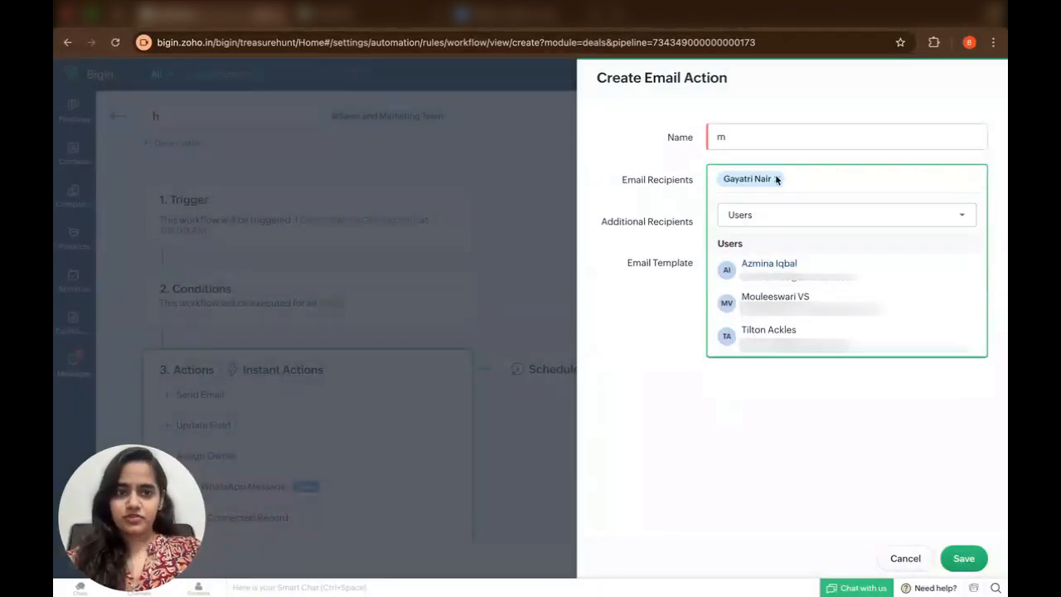
Add the Owner from the Sales and Marketing Team pipeline fields as another recipient of the email action.
left_click(765, 216)
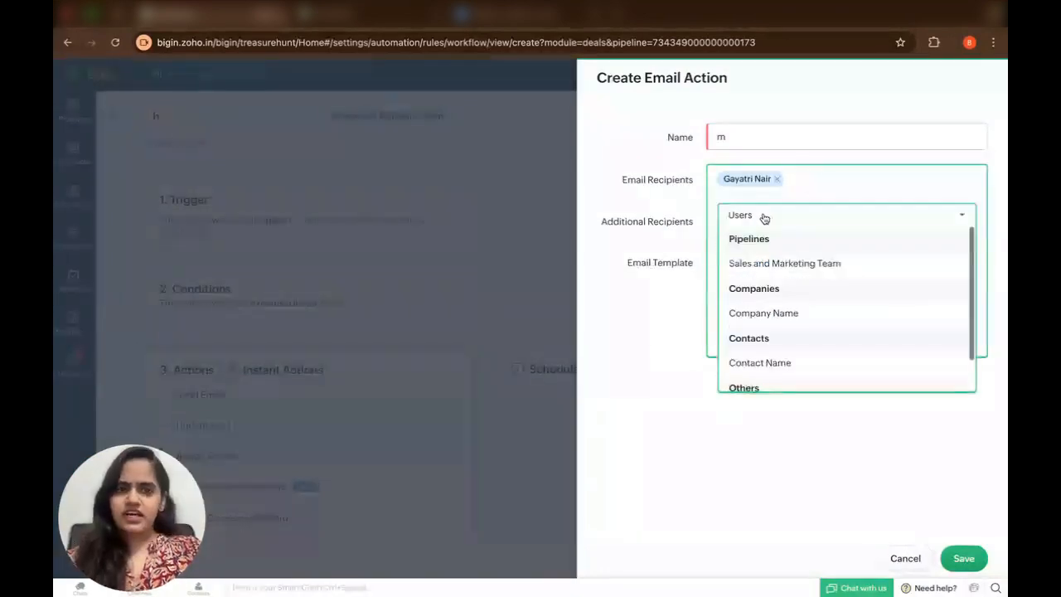
left_click(768, 263)
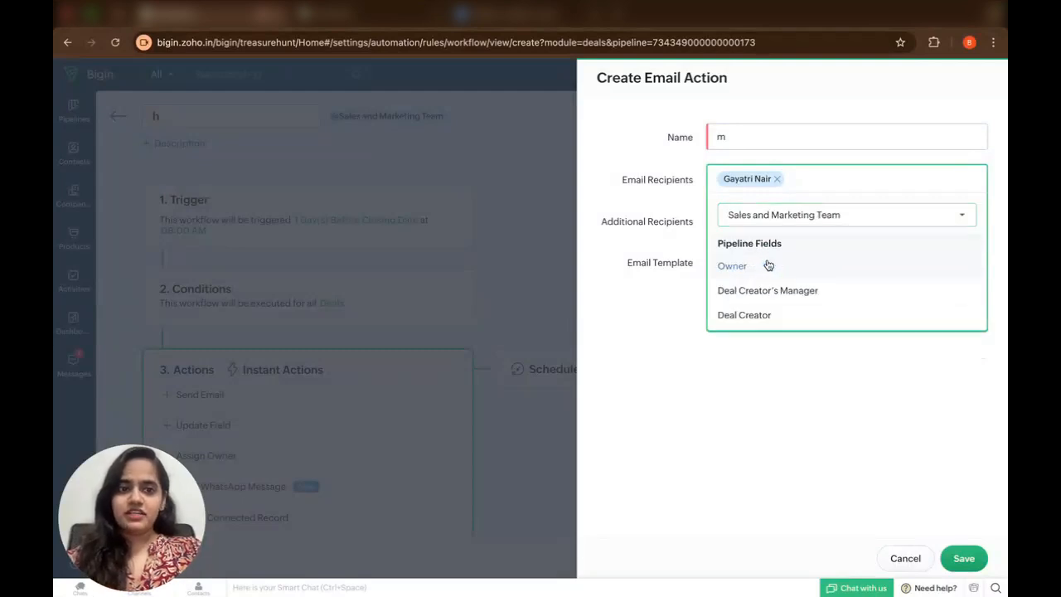
left_click(735, 267)
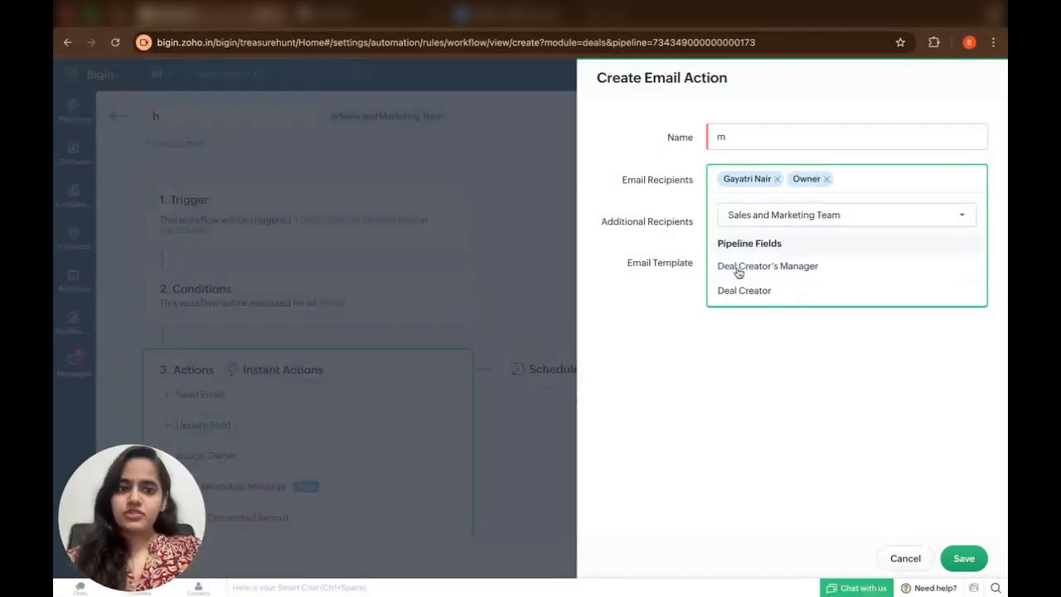
left_click(673, 383)
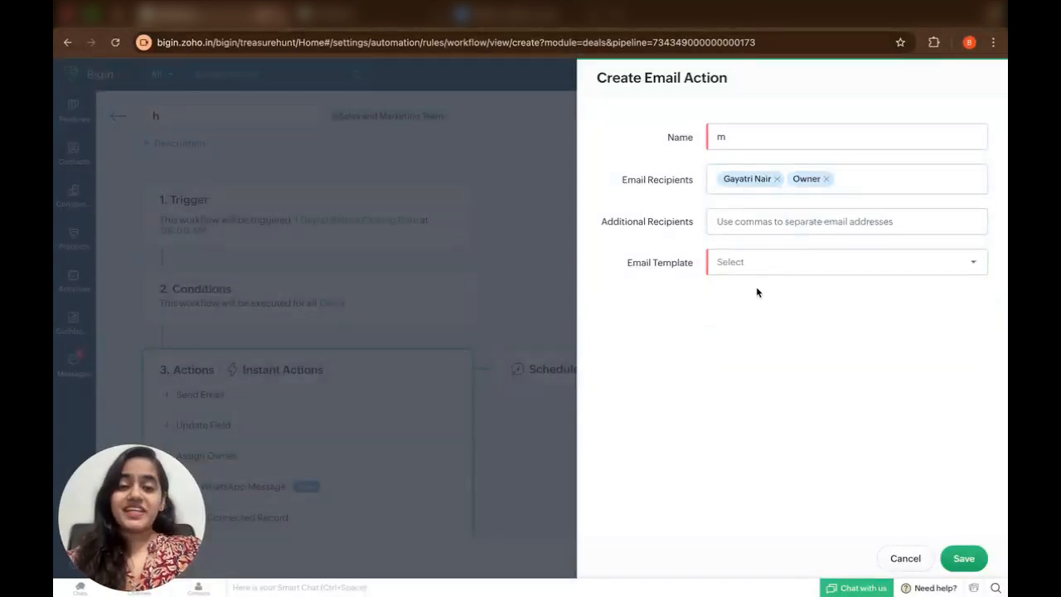
left_click(746, 224)
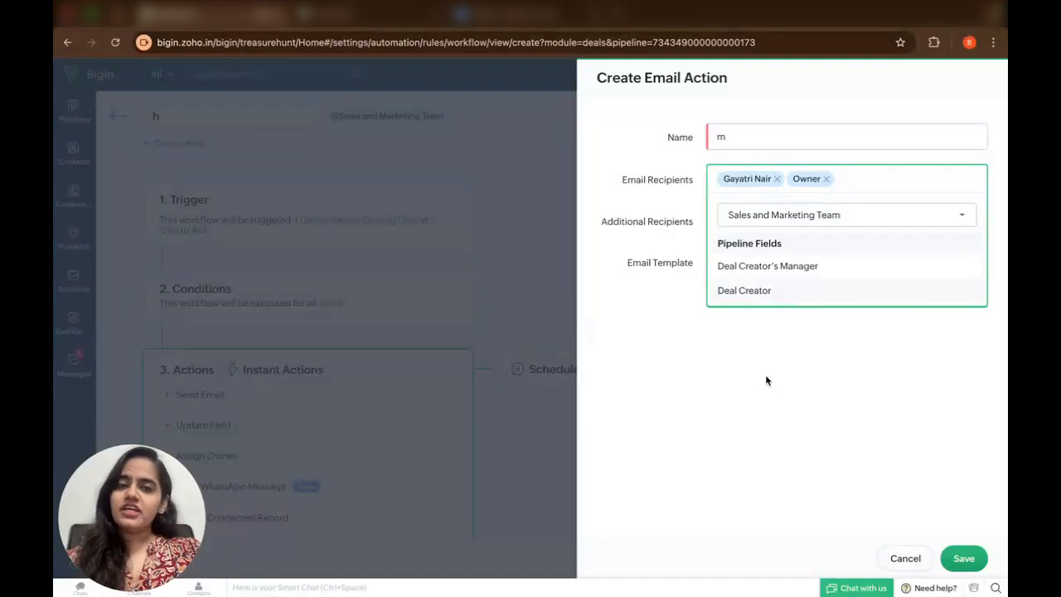
left_click(766, 381)
left_click(733, 220)
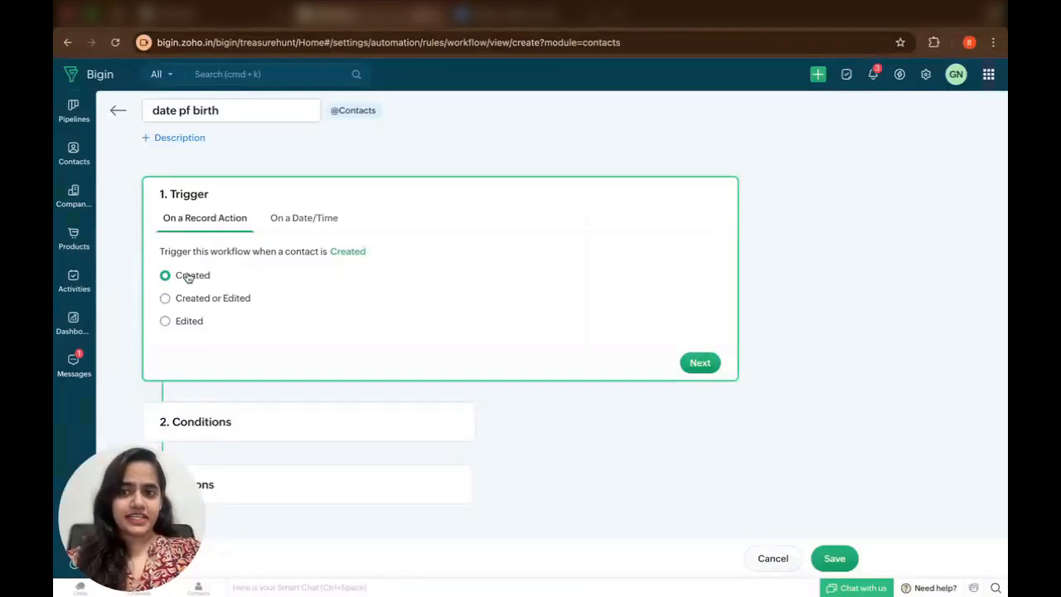
Compare the Created or Edited and Edited record triggers in the "date pf birth" workflow and discard the workflow.
left_click(190, 301)
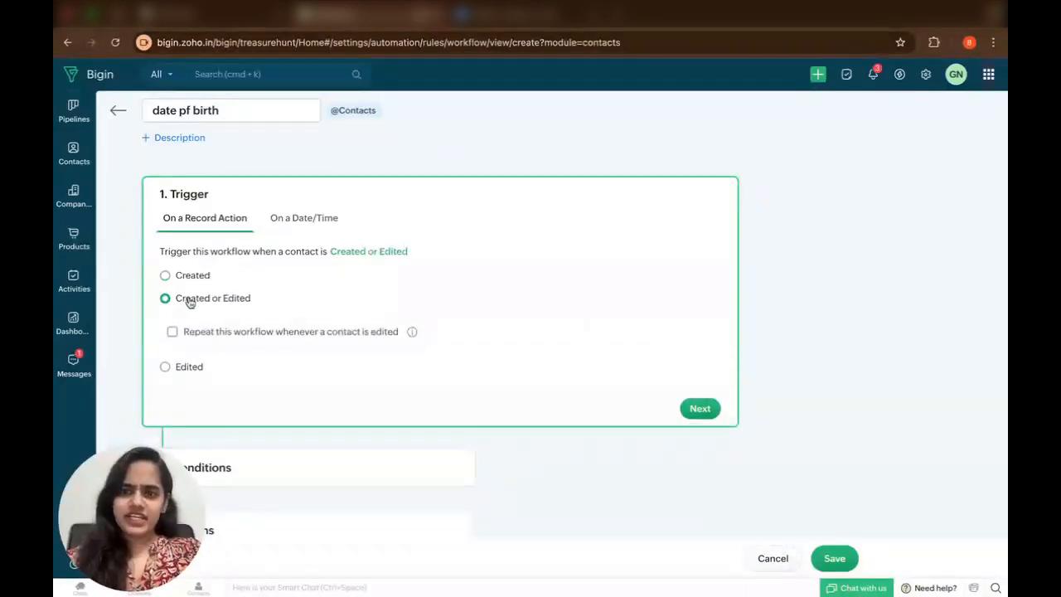
left_click(189, 367)
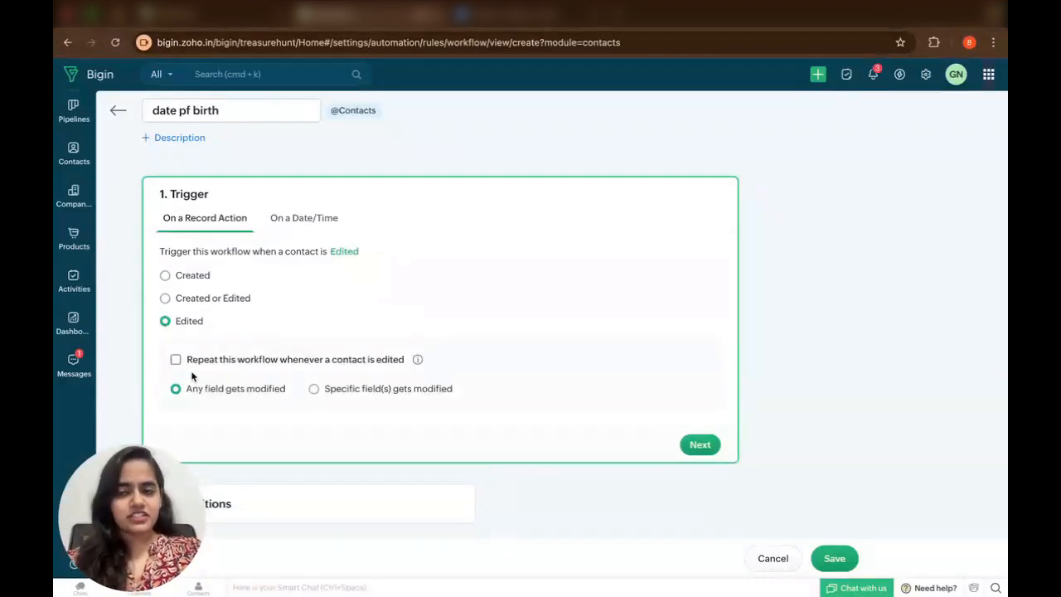
left_click(199, 304)
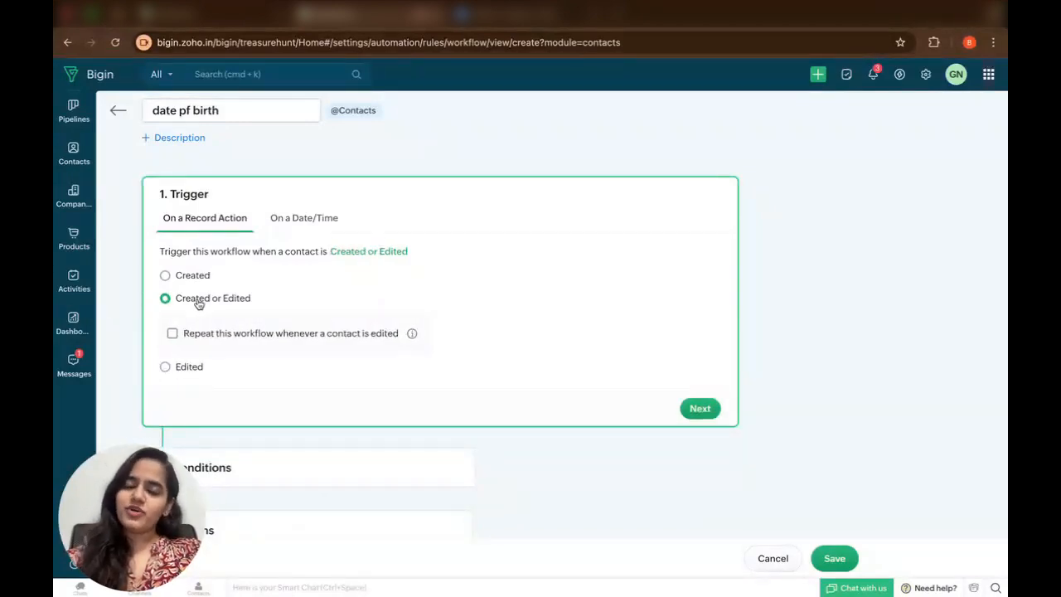
left_click(771, 559)
left_click(656, 184)
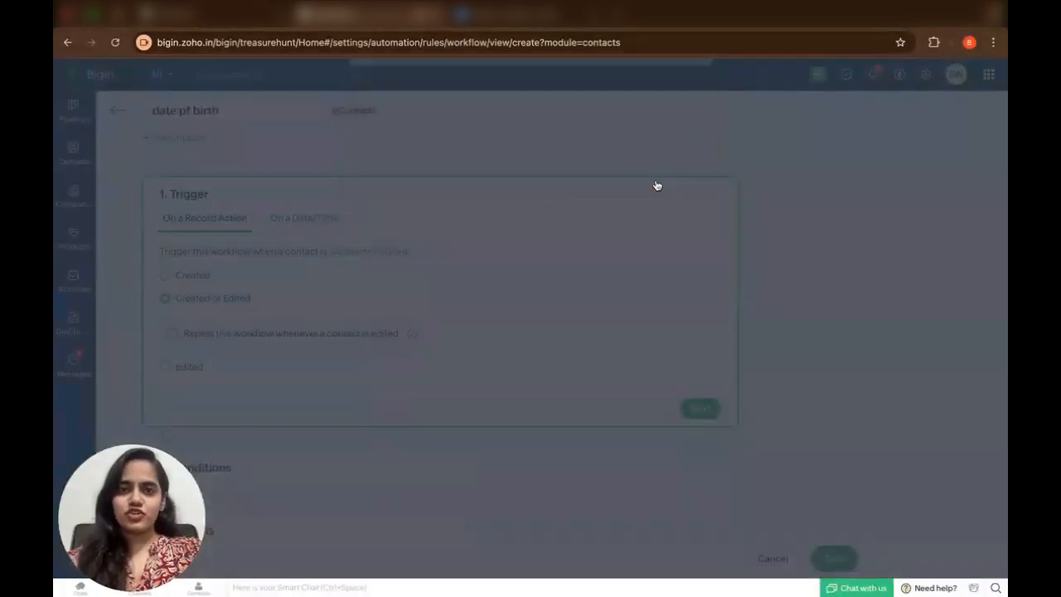
View the Stage Automation rules and start a stage automation for the Proposal Sent stage from the Sales Team pipeline board.
left_click(386, 147)
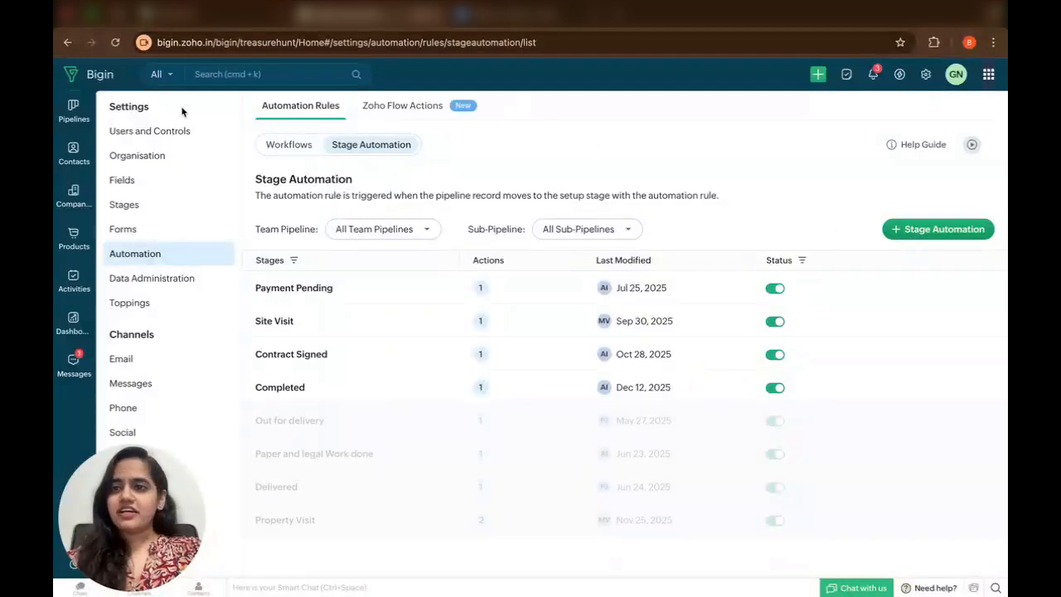
left_click(81, 120)
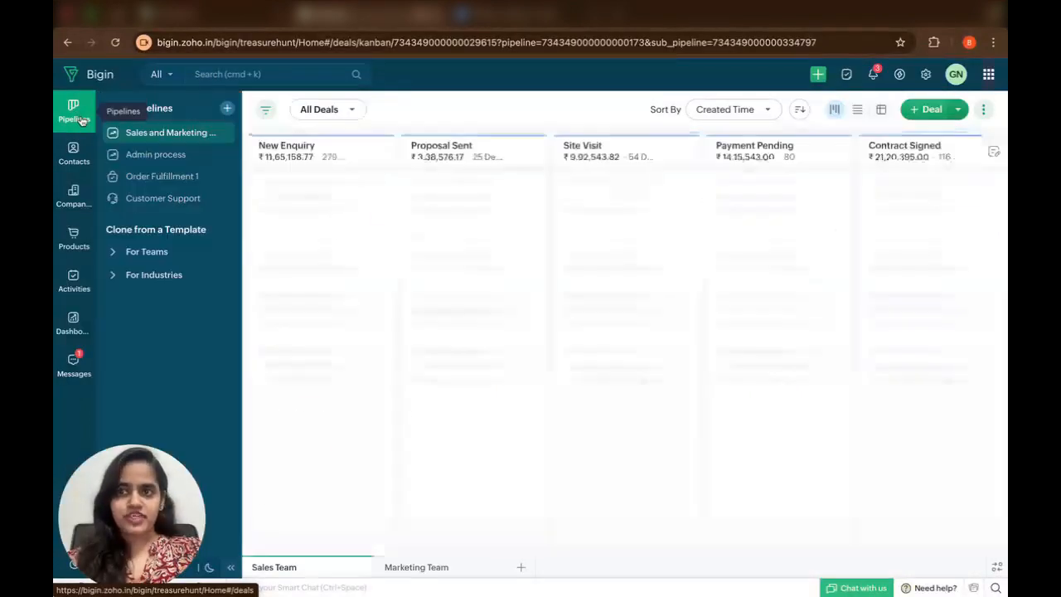
left_click(363, 151)
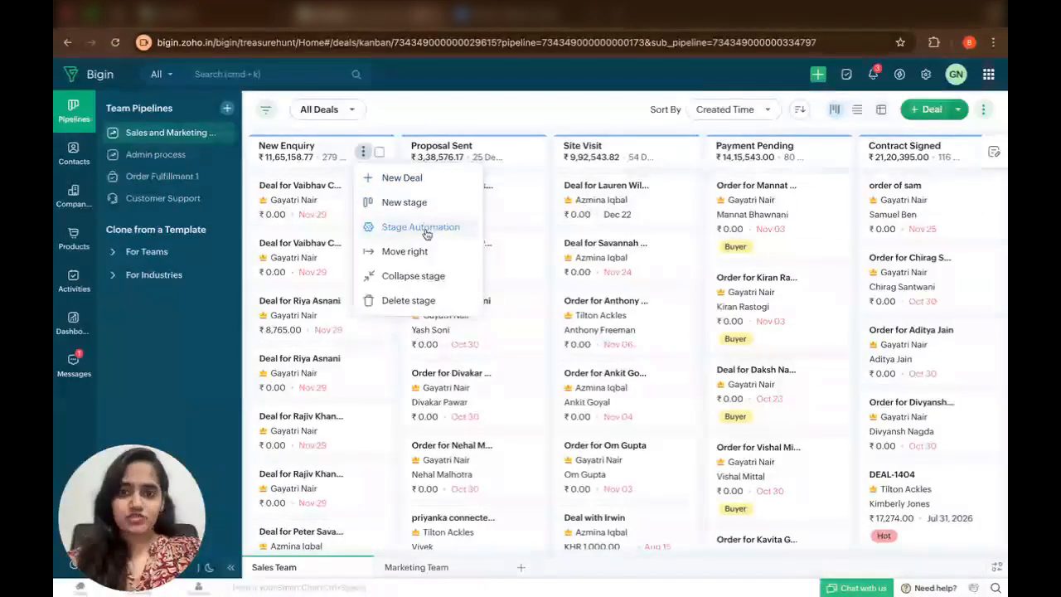
left_click(503, 113)
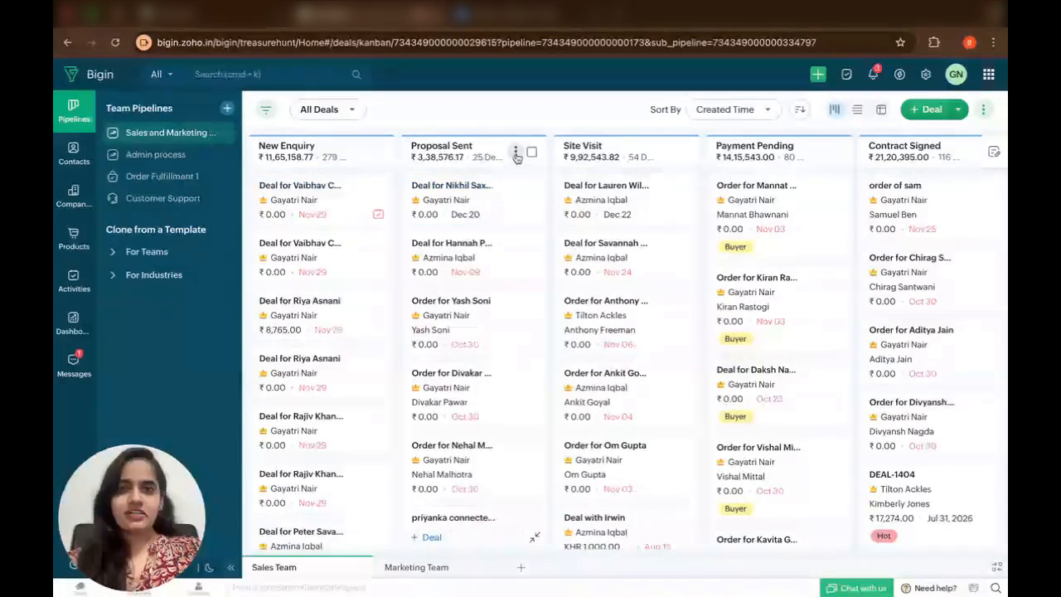
left_click(515, 153)
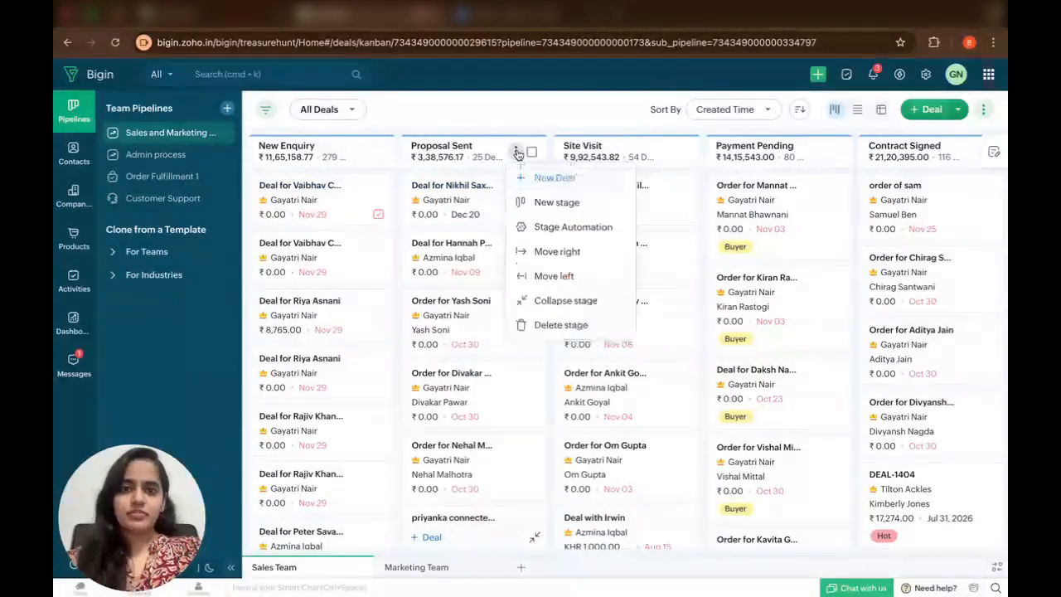
left_click(553, 226)
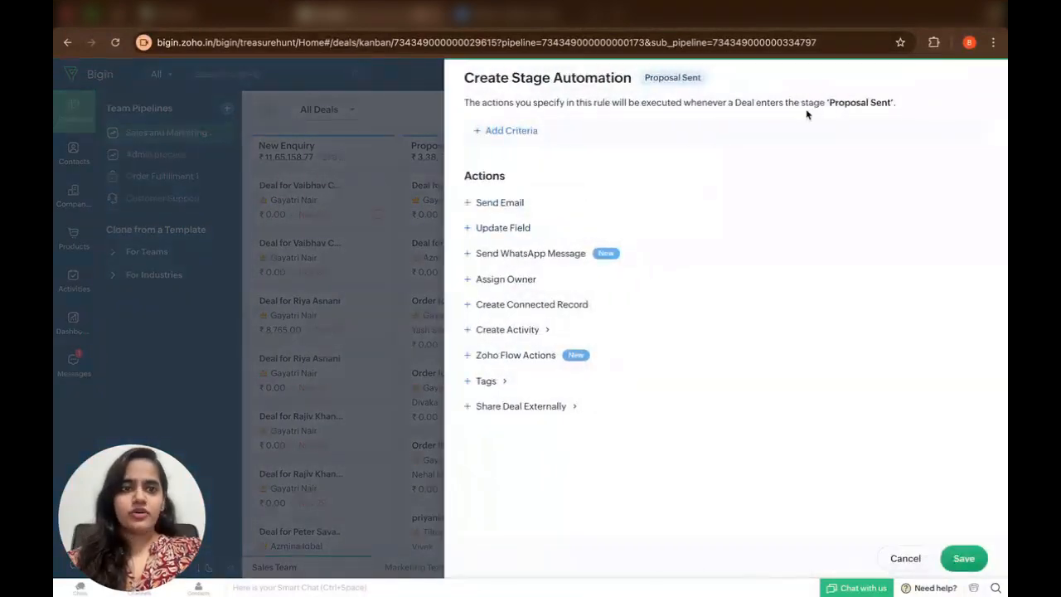
Examine the email action form and the other actions offered for the Proposal Sent automation, and cancel without saving.
left_click(501, 203)
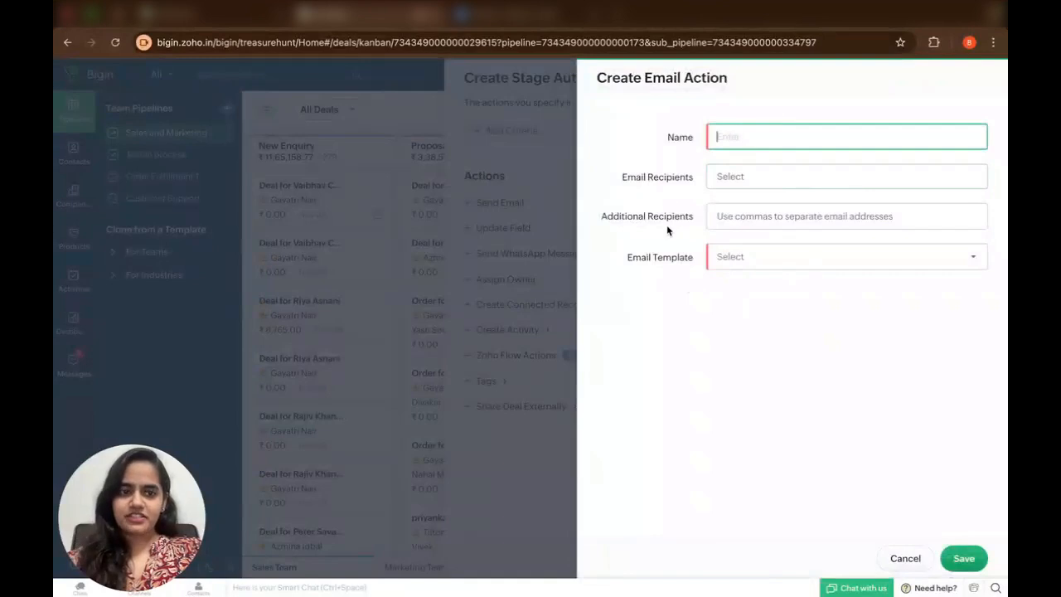
left_click(906, 558)
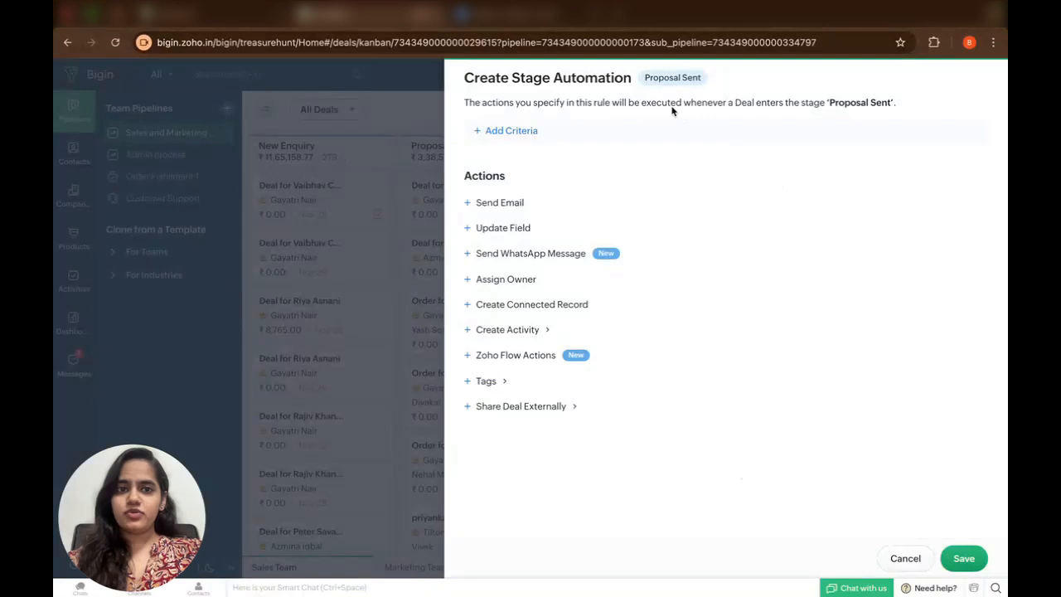
left_click_drag(592, 106, 773, 106)
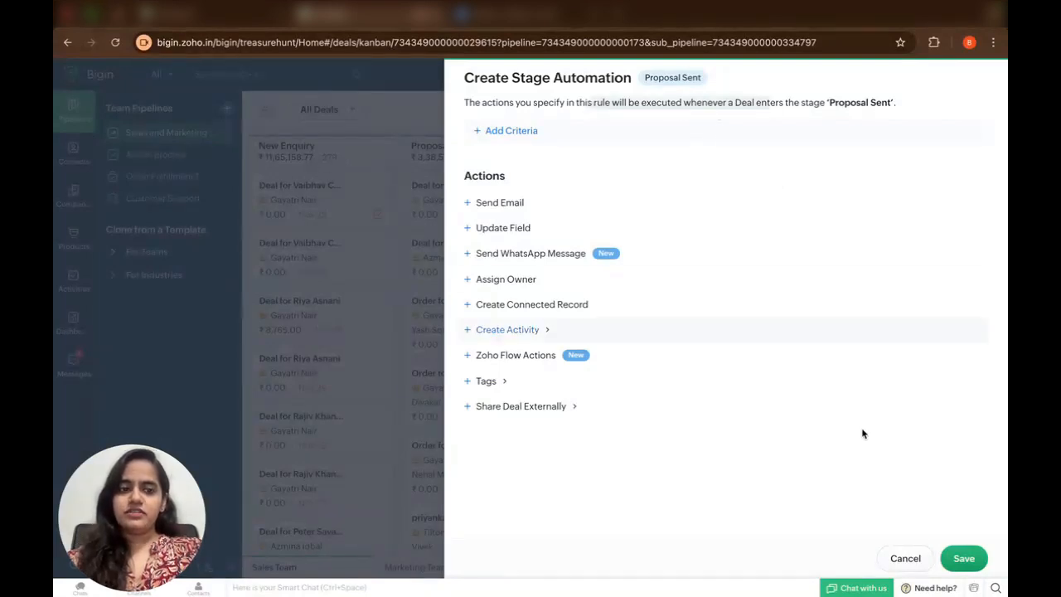
left_click(907, 558)
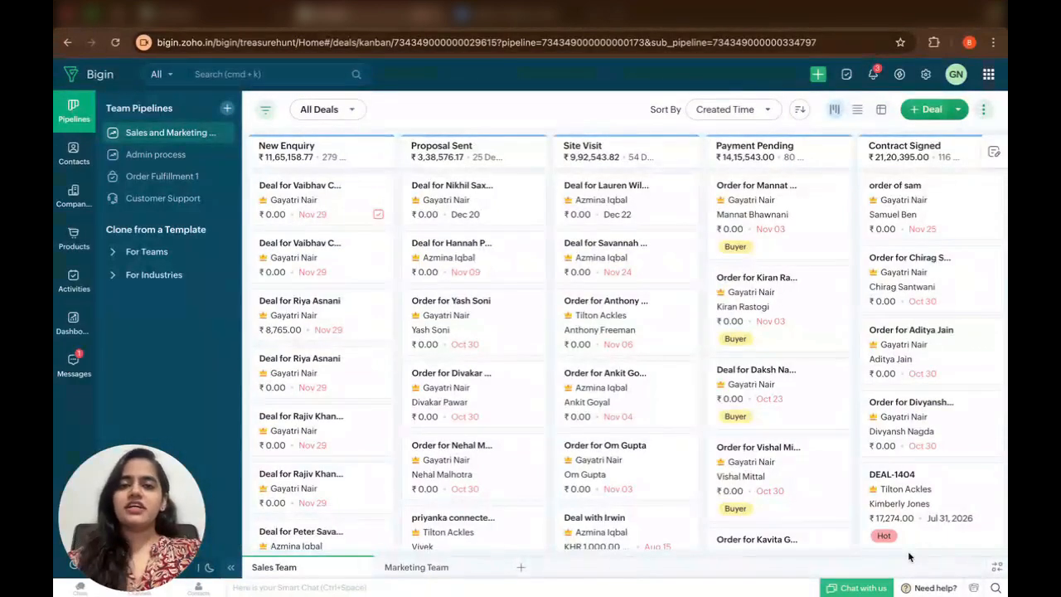
Review Zoho Flow Actions in the automation settings, covering its actions, the applications available for new connections, and the credits.
left_click(926, 74)
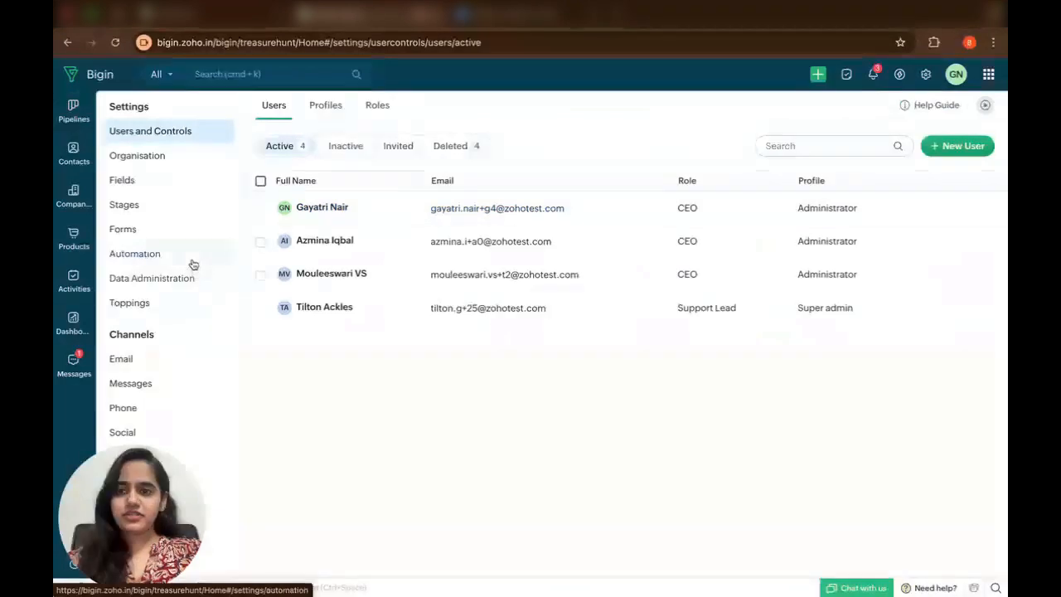
left_click(192, 260)
left_click(414, 108)
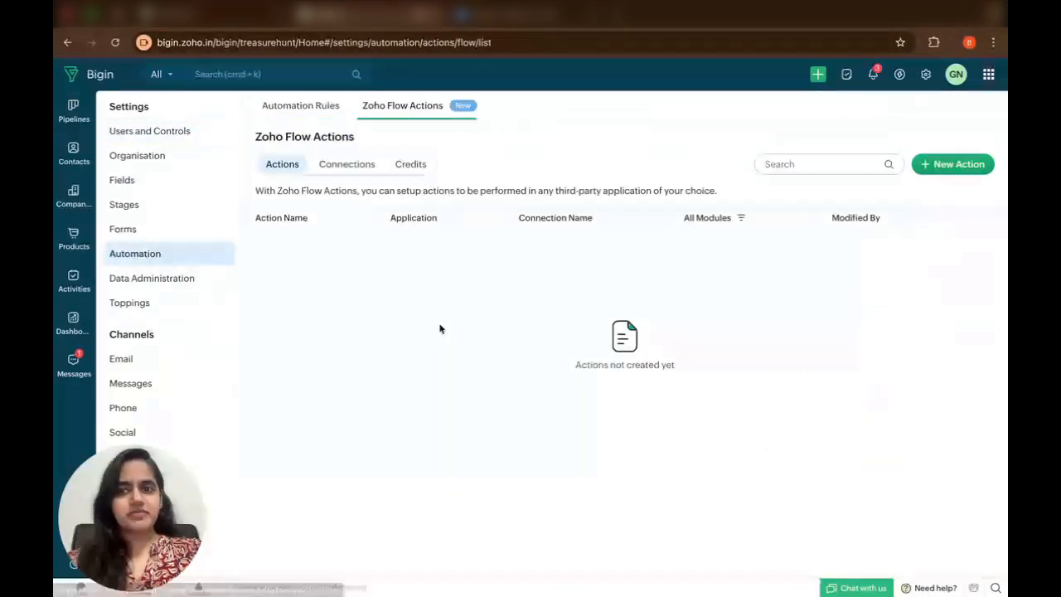
left_click(361, 165)
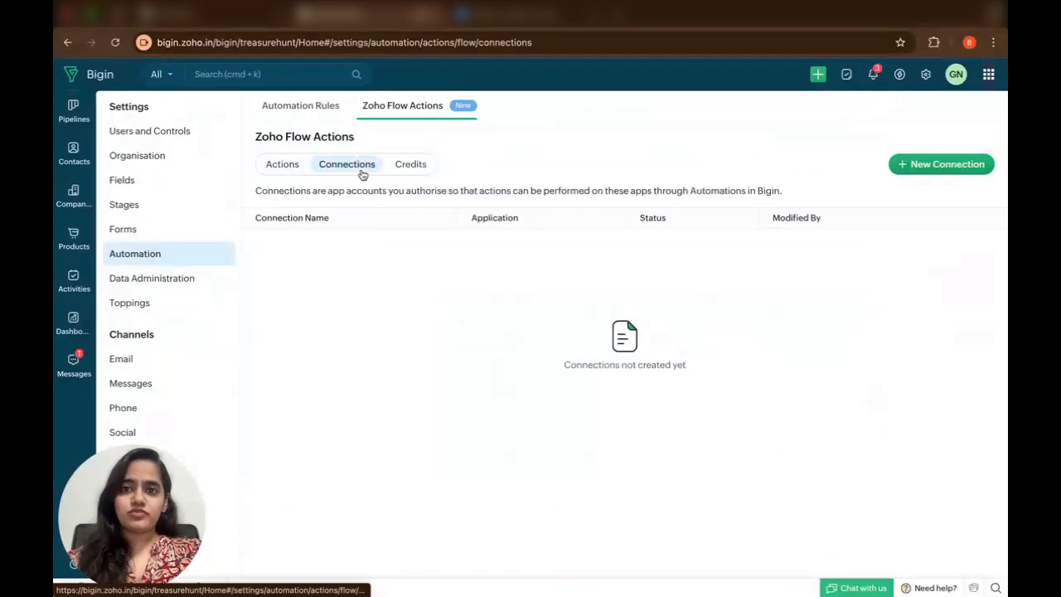
left_click(944, 165)
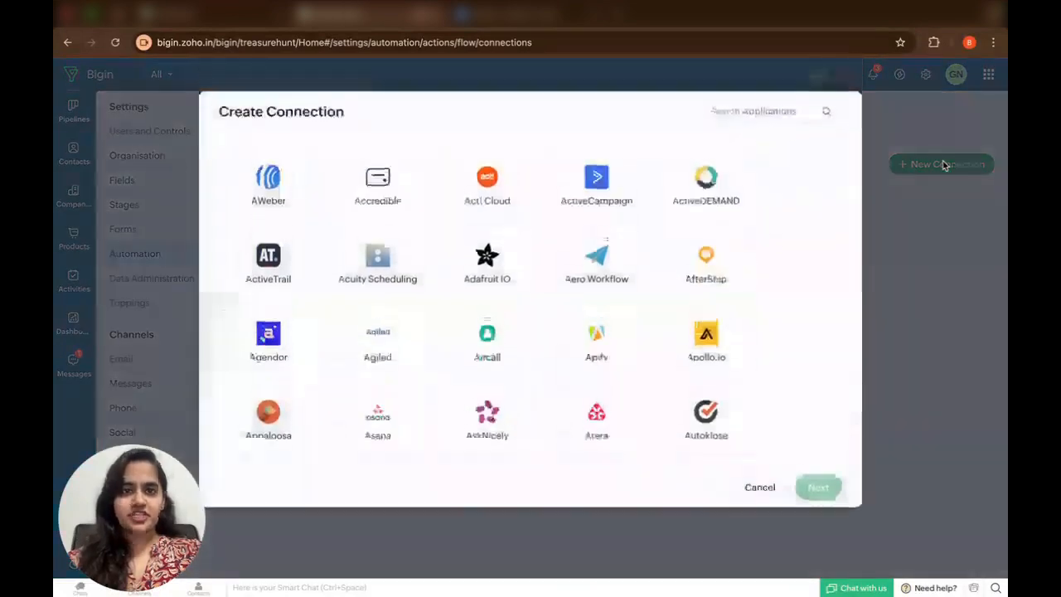
left_click(768, 487)
left_click(283, 174)
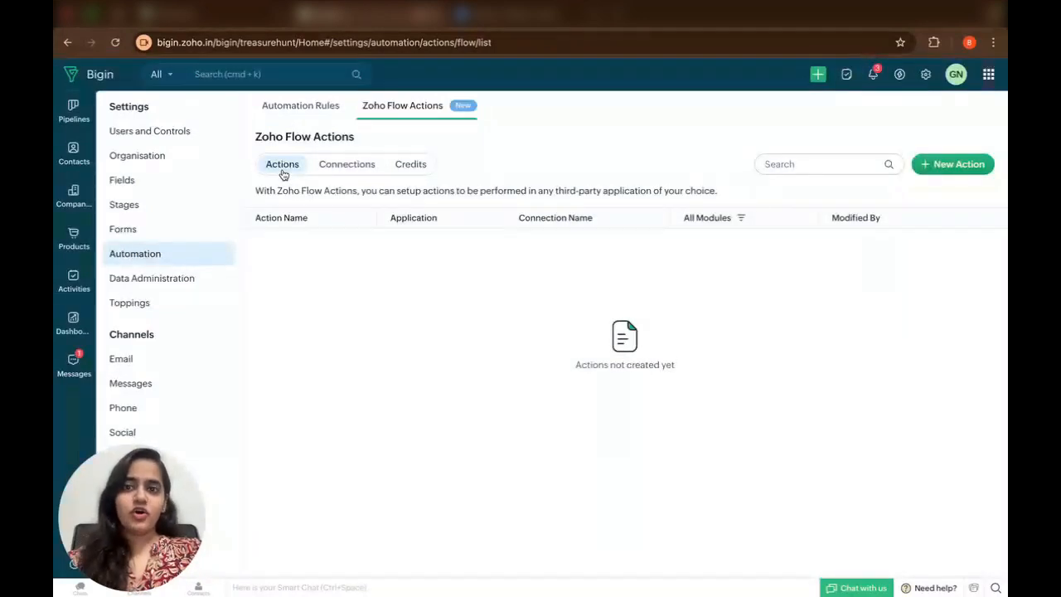
left_click(423, 171)
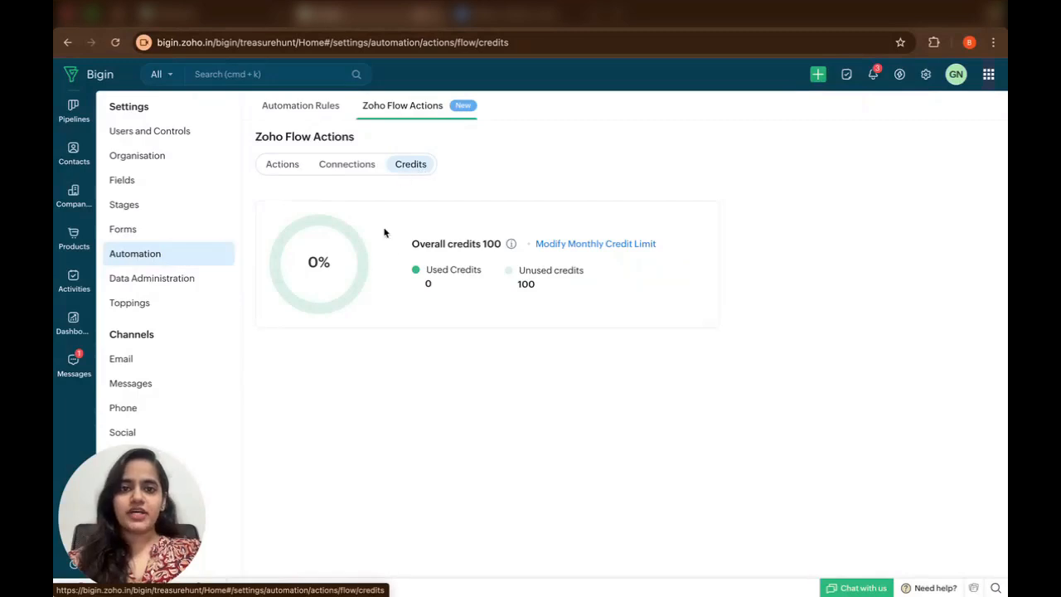